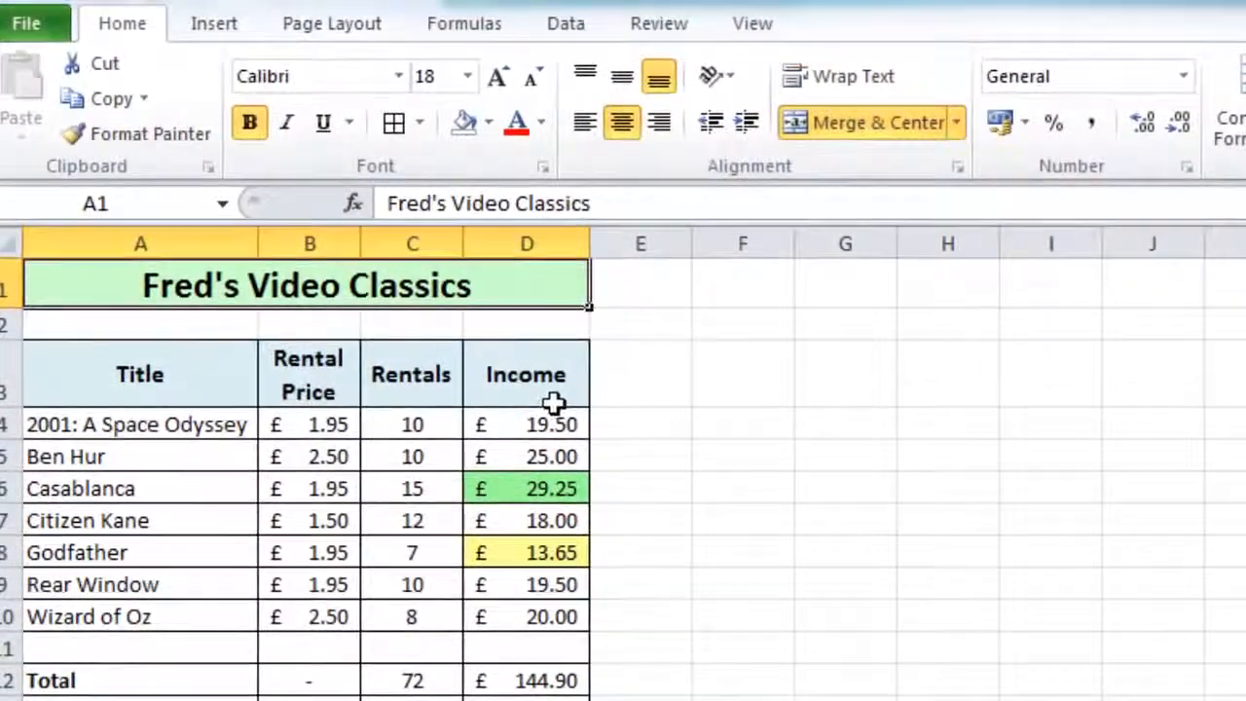
Apply the 3 Arrows (Colored) icon set to the Income values in D4:D10
{"action": "left_click_drag", "start_coordinate": [524, 417], "coordinate": [513, 624]}
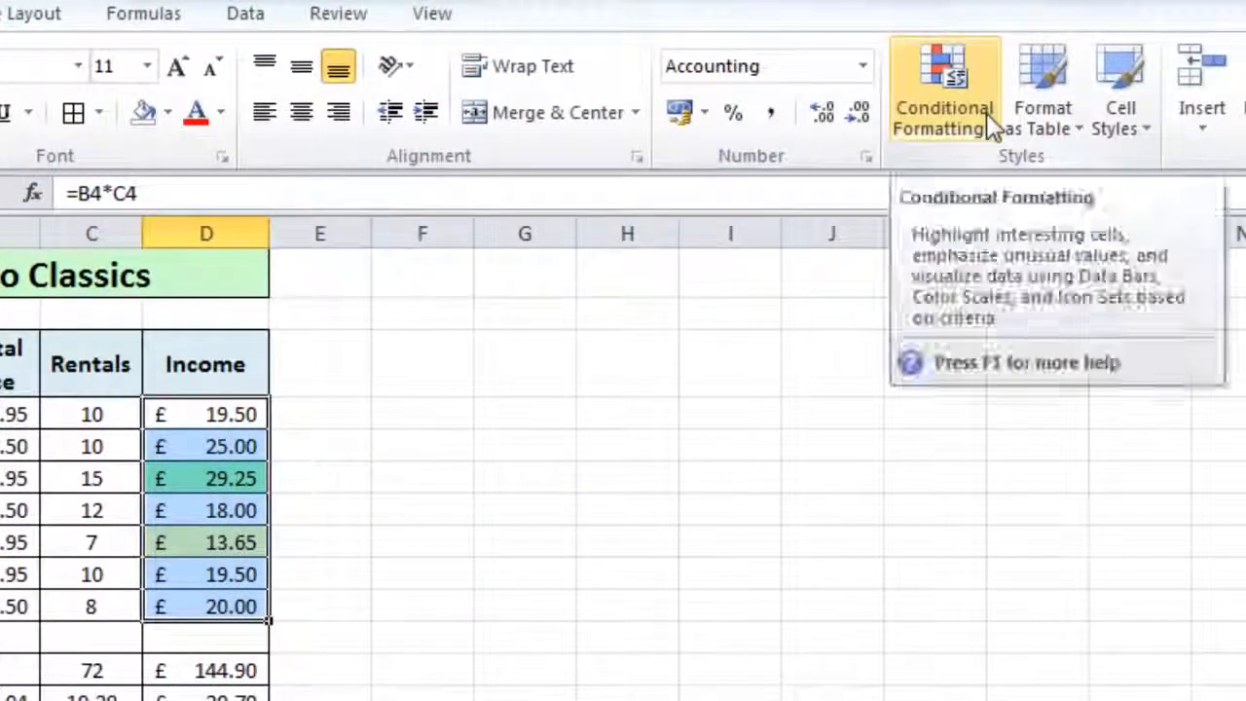
{"action": "left_click", "coordinate": [986, 113]}
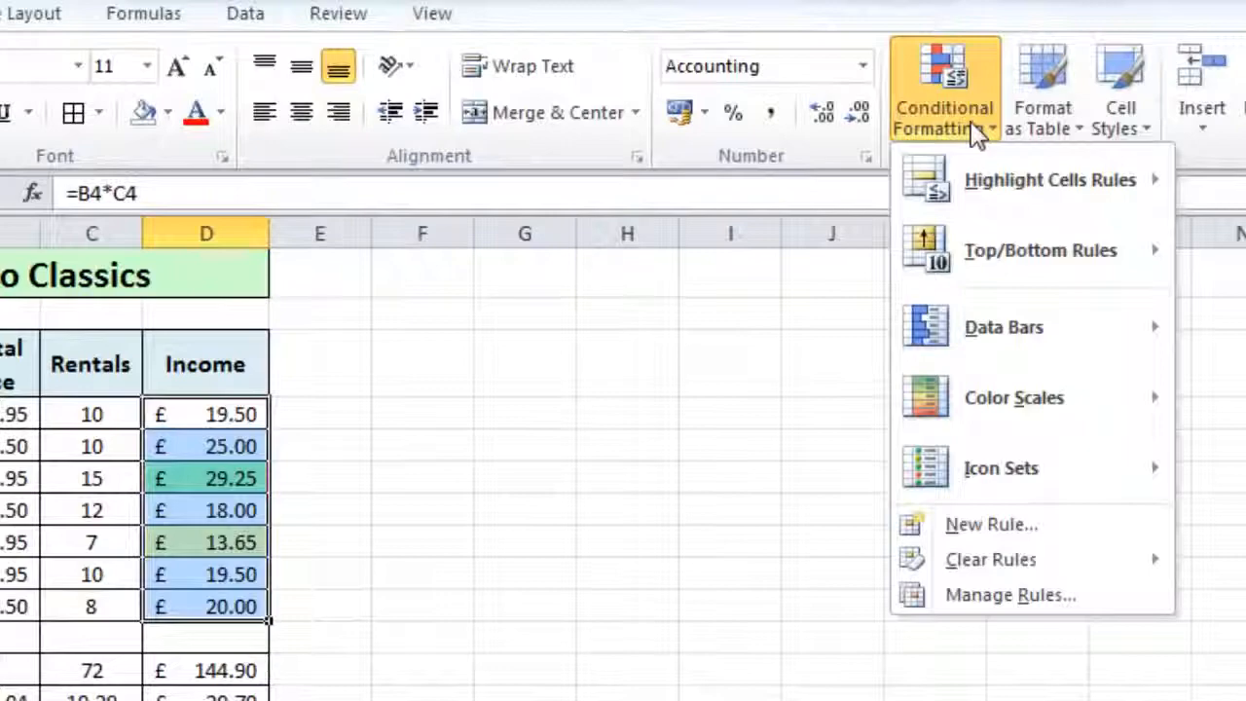
{"action": "mouse_move", "coordinate": [964, 337]}
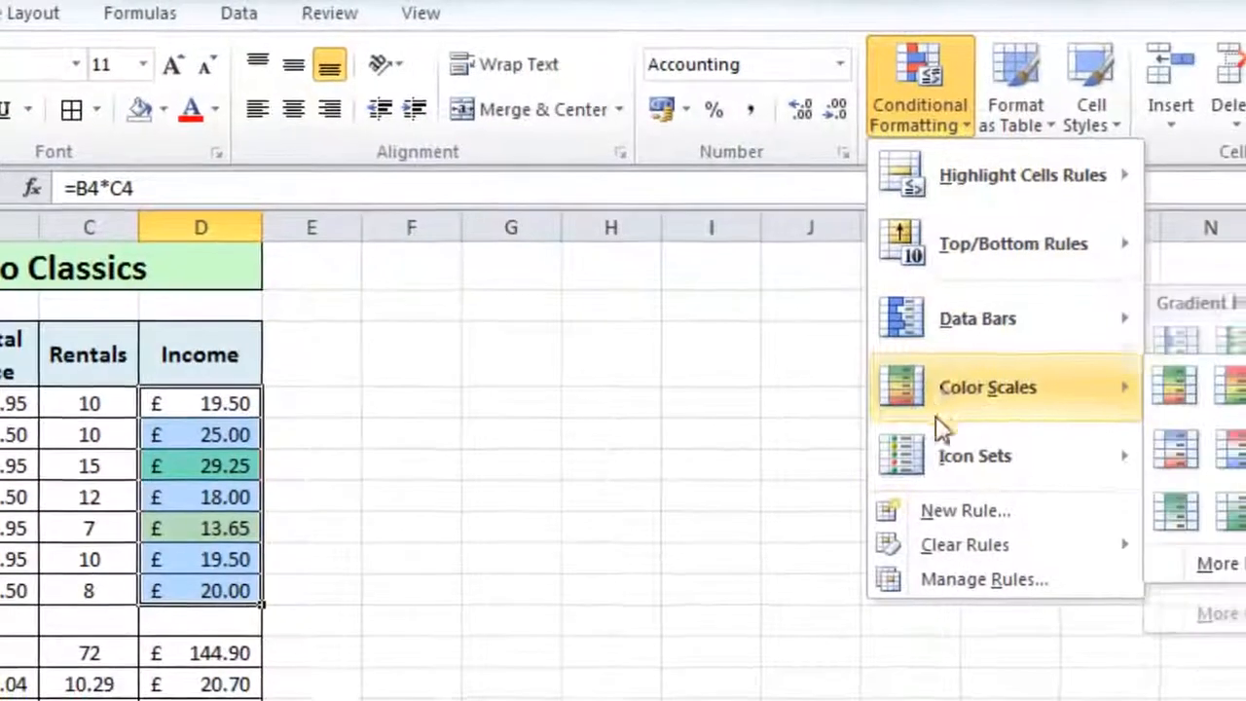
{"action": "mouse_move", "coordinate": [930, 469]}
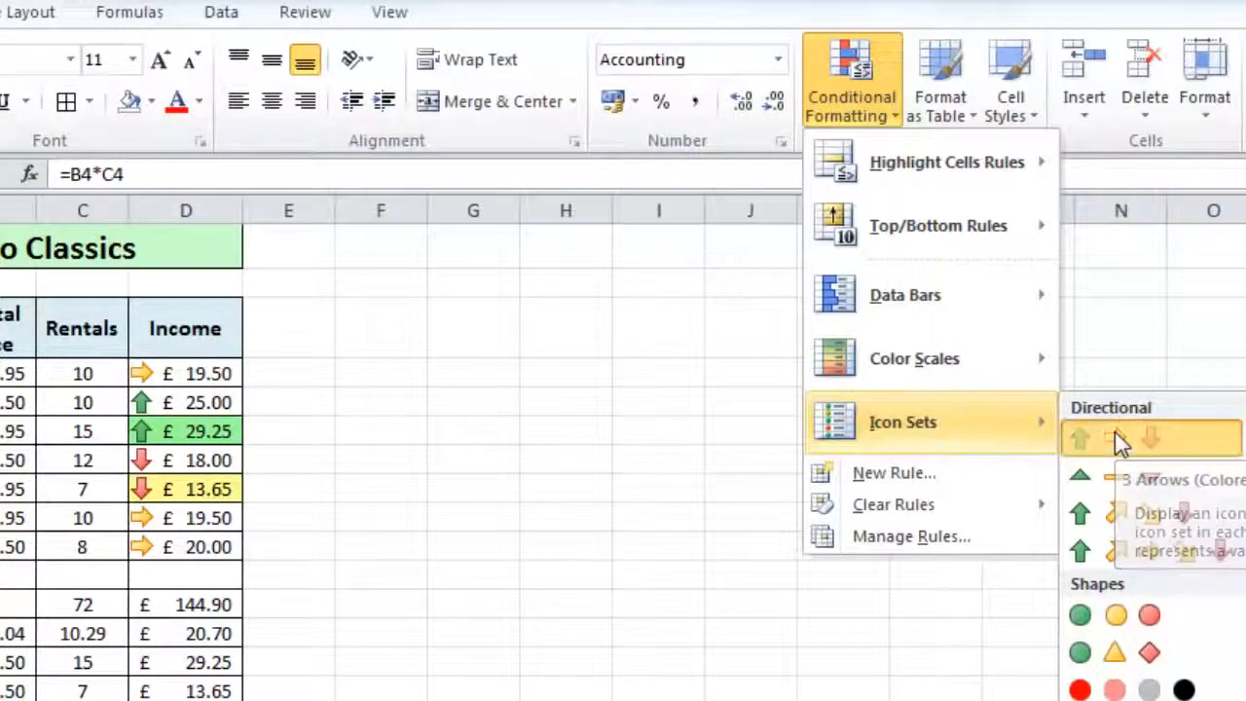
{"action": "left_click", "coordinate": [1115, 433]}
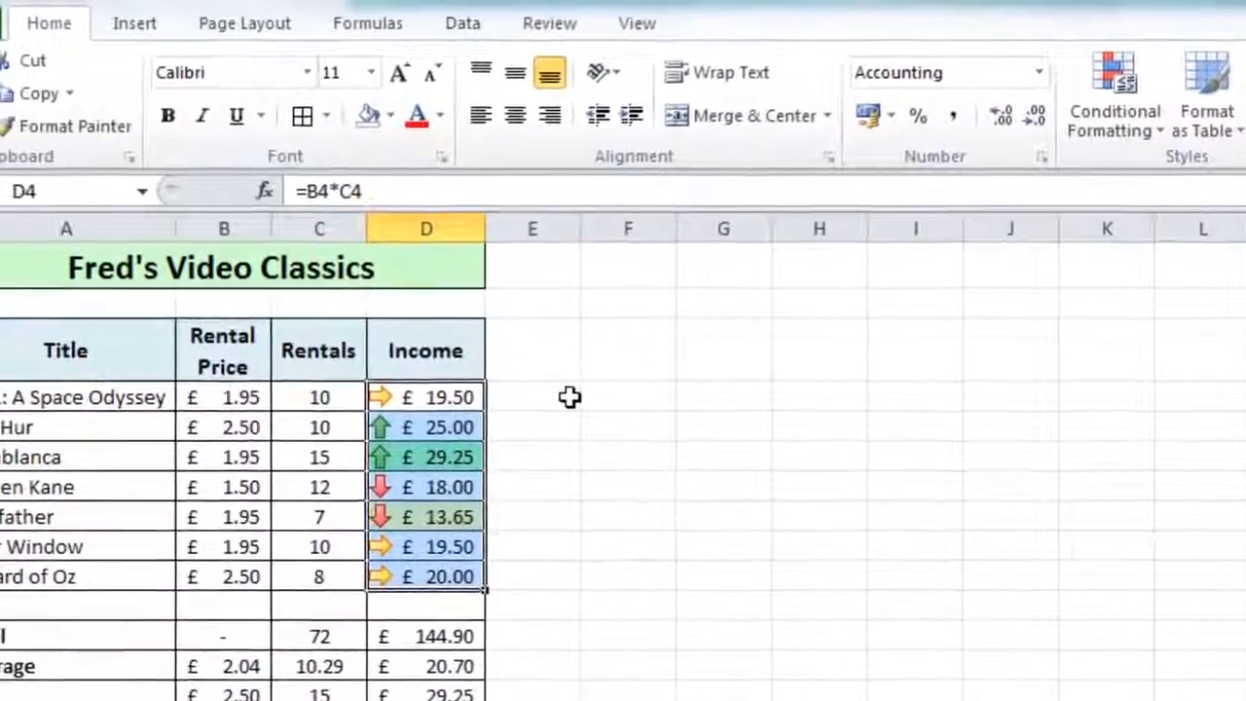
{"action": "left_click", "coordinate": [385, 379]}
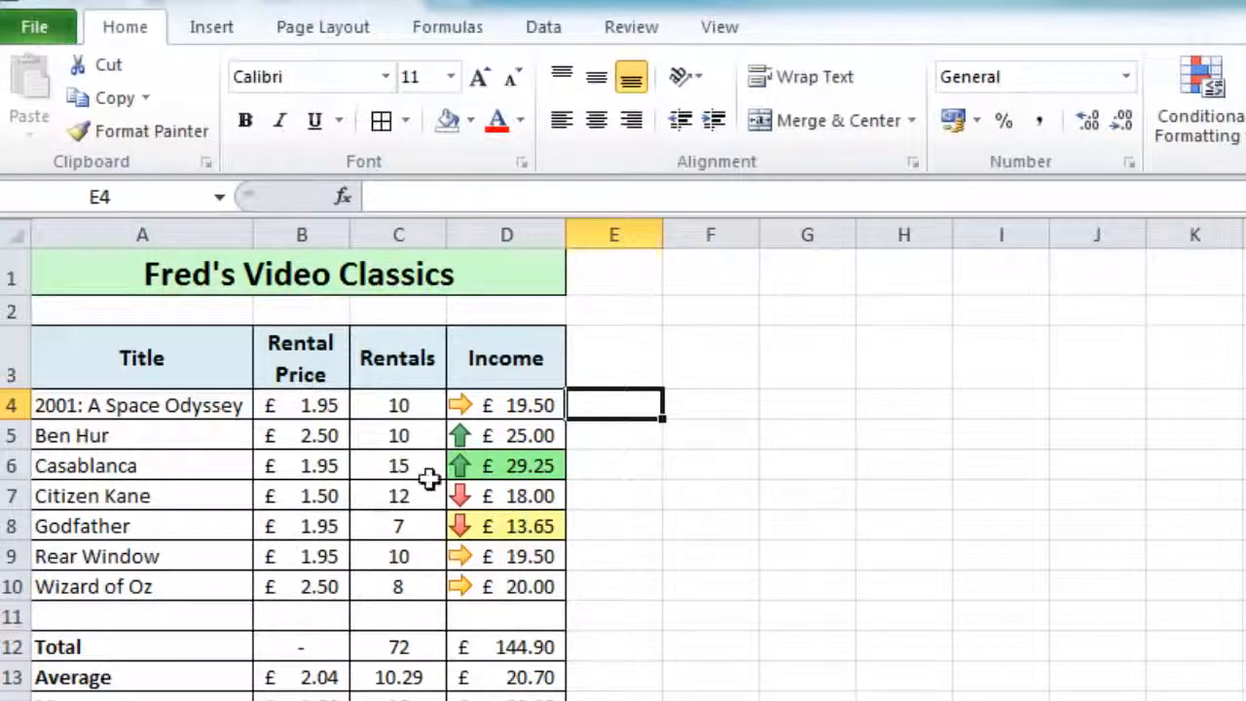
Start a custom sort of the film table, treating the first row as headers, with Income as the sort column
{"action": "left_click", "coordinate": [369, 471]}
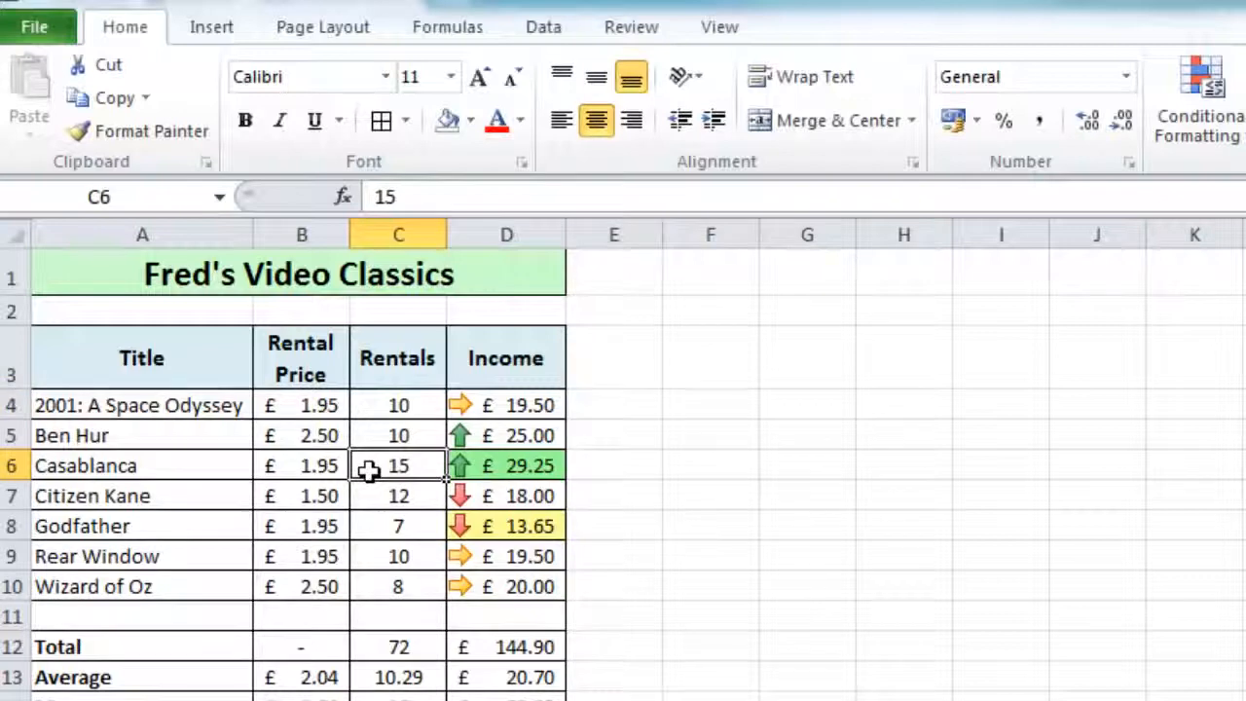
{"action": "left_click", "coordinate": [517, 26]}
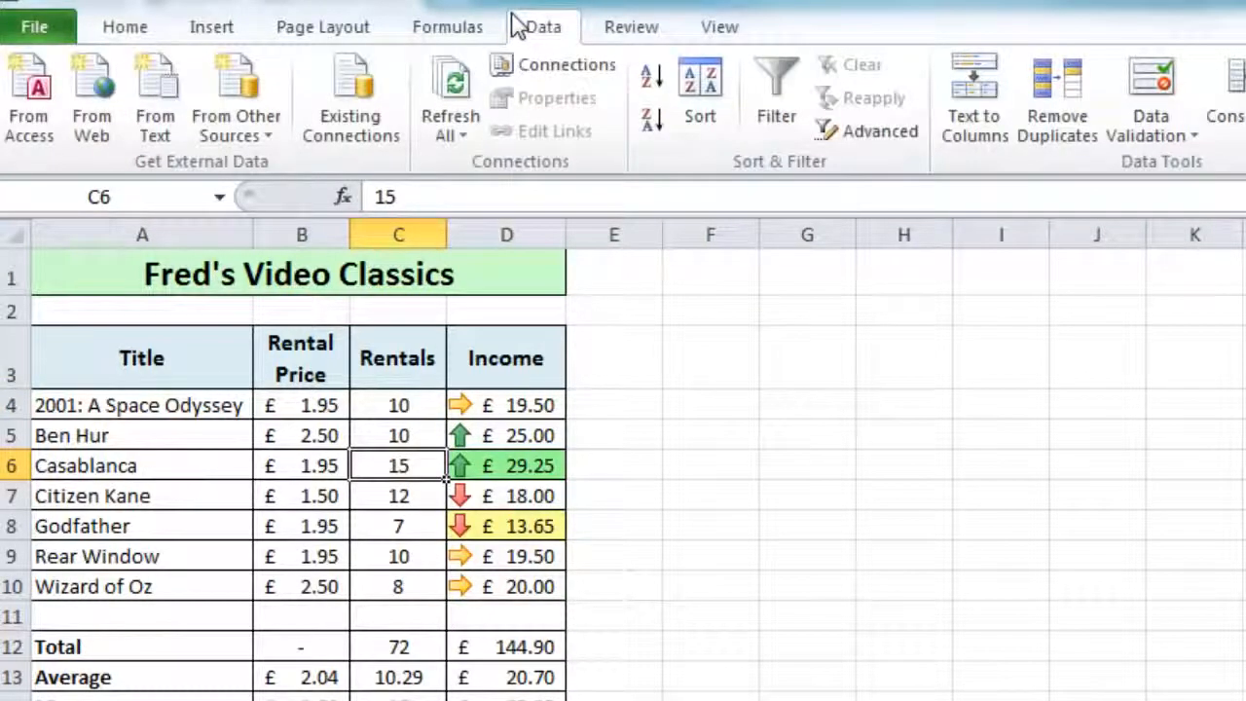
{"action": "left_click", "coordinate": [690, 88]}
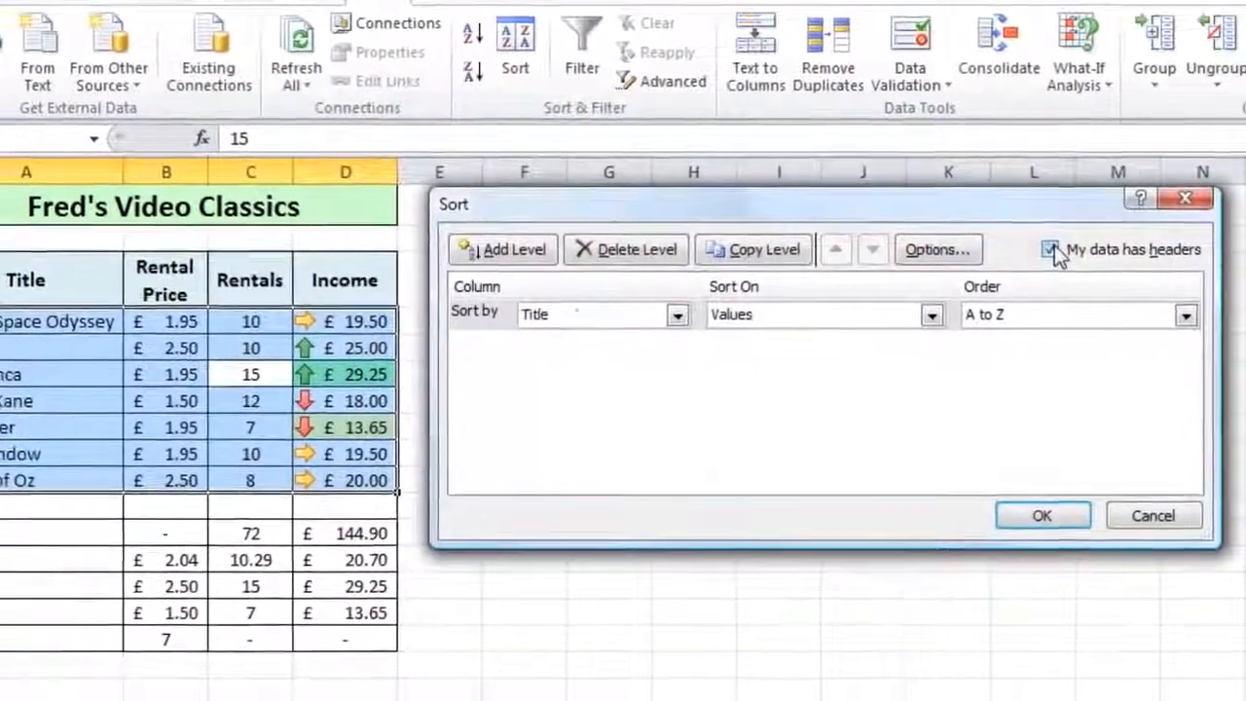
{"action": "left_click", "coordinate": [1043, 259]}
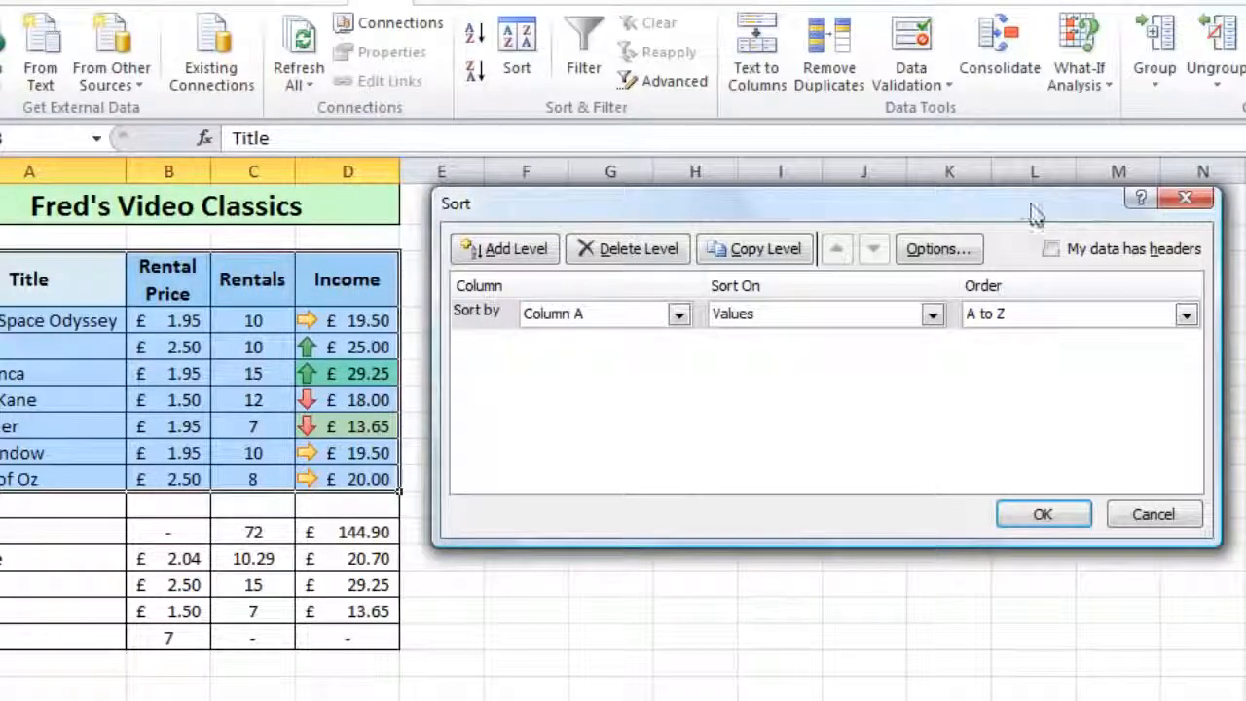
{"action": "left_click", "coordinate": [1049, 248]}
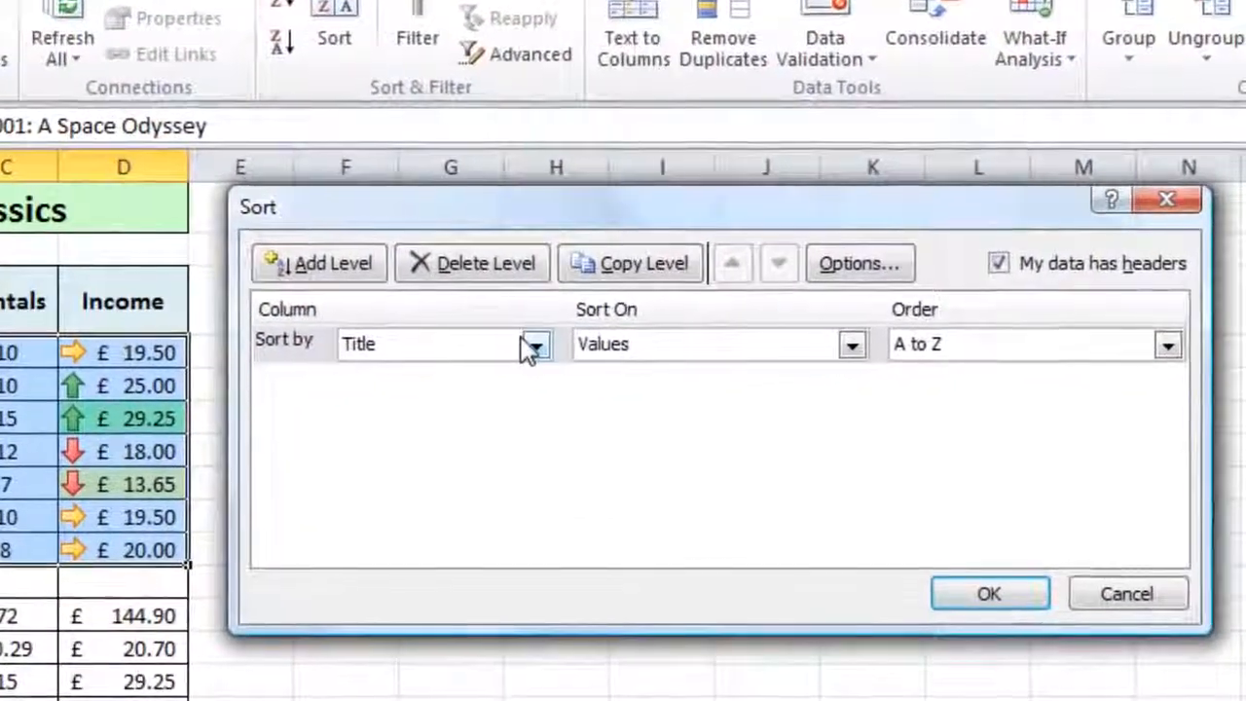
{"action": "left_click", "coordinate": [533, 345]}
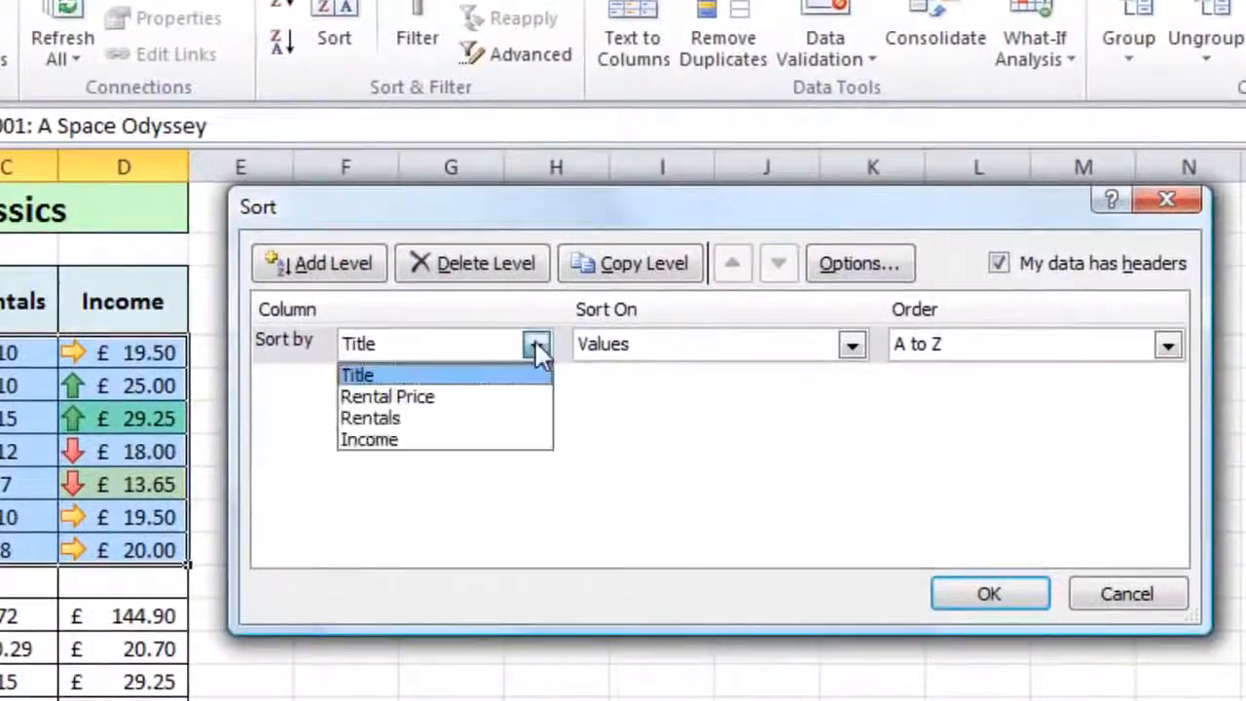
{"action": "left_click", "coordinate": [425, 443]}
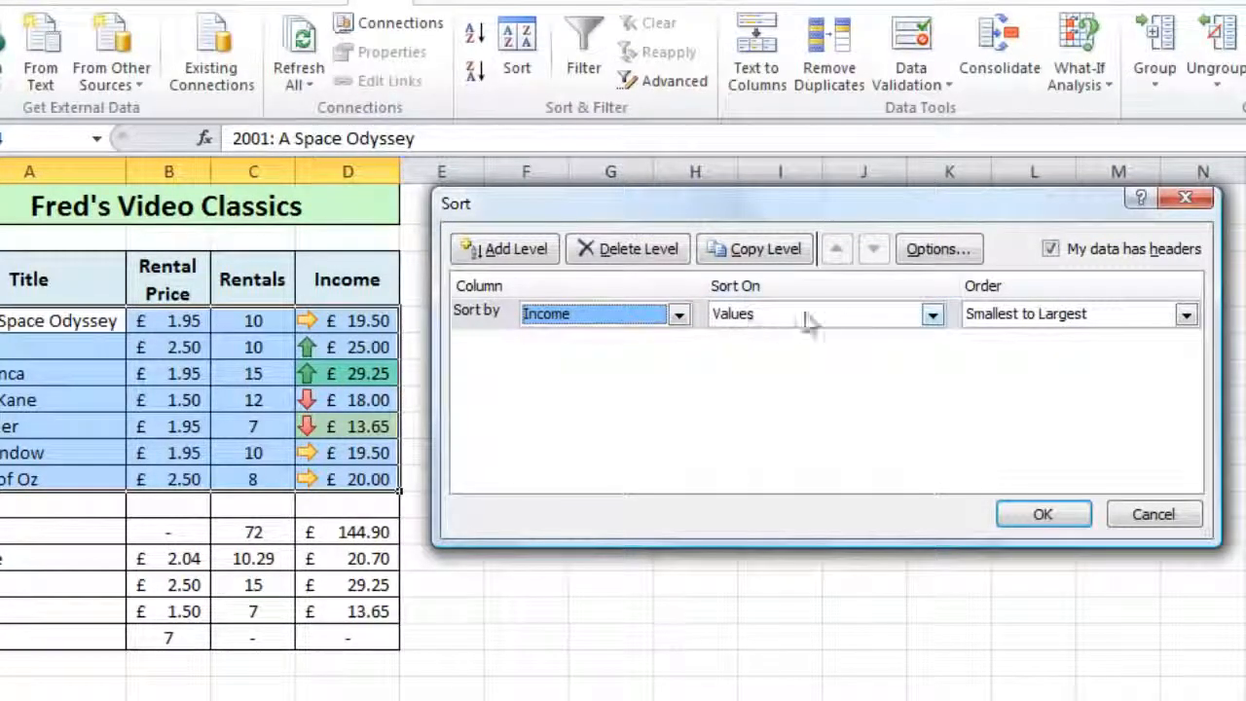
Set the Income sort level to sort on Cell Icon with the green up arrow On Top
{"action": "left_click", "coordinate": [933, 318]}
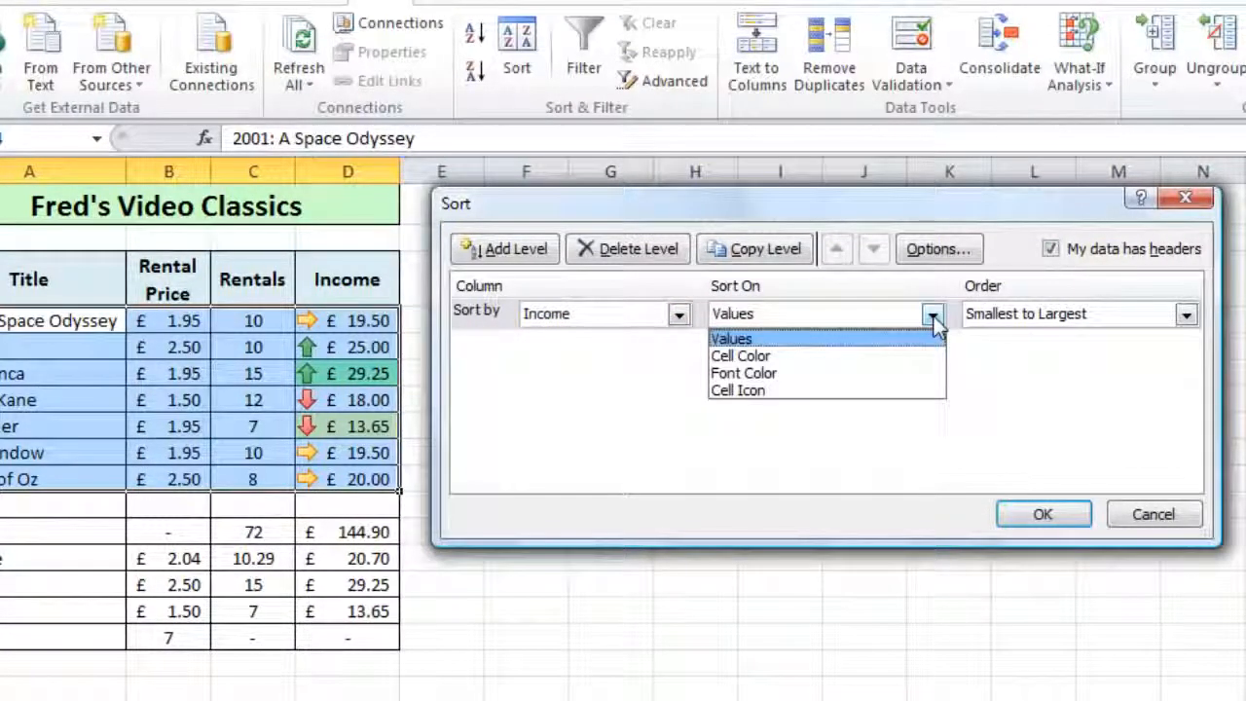
{"action": "left_click", "coordinate": [748, 391]}
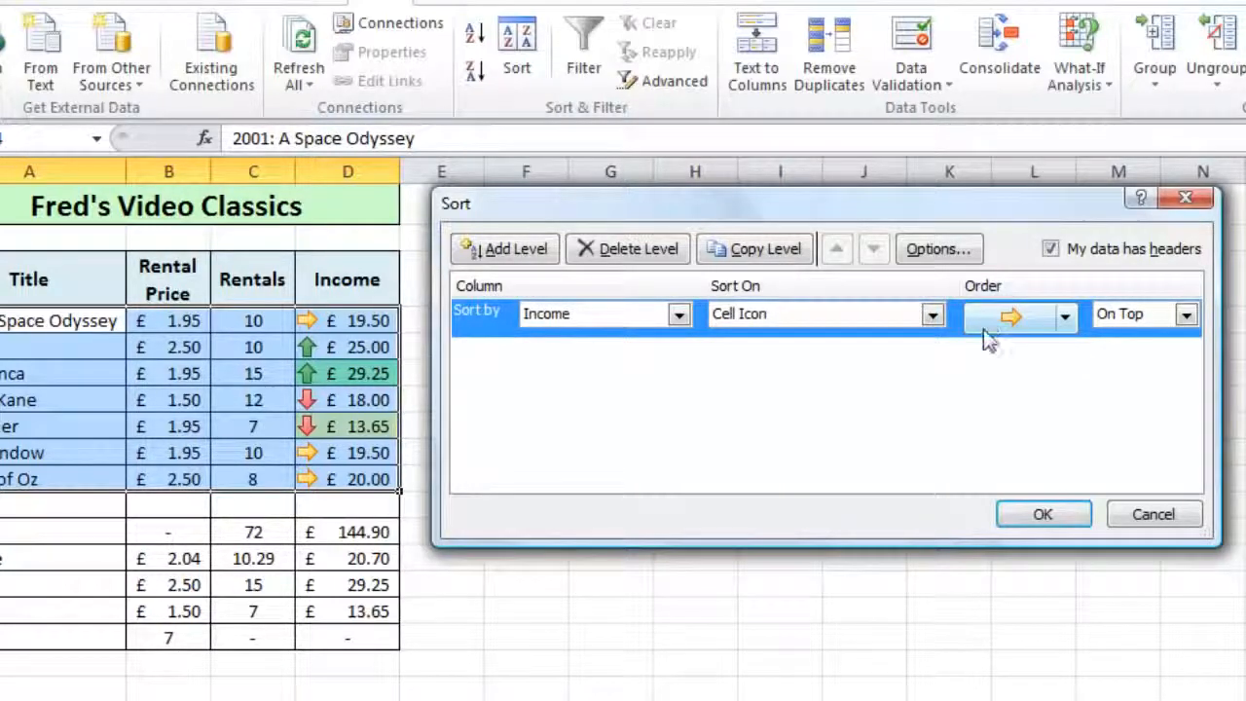
{"action": "left_click", "coordinate": [1063, 321]}
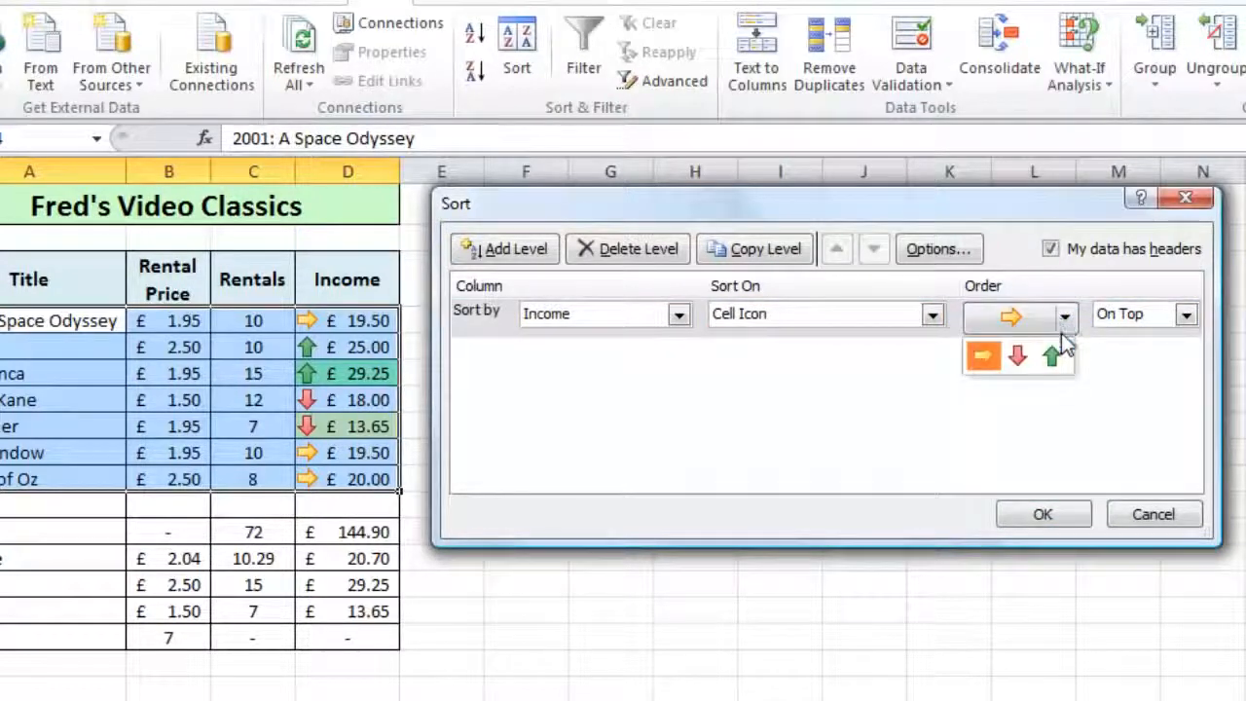
{"action": "left_click", "coordinate": [1053, 356]}
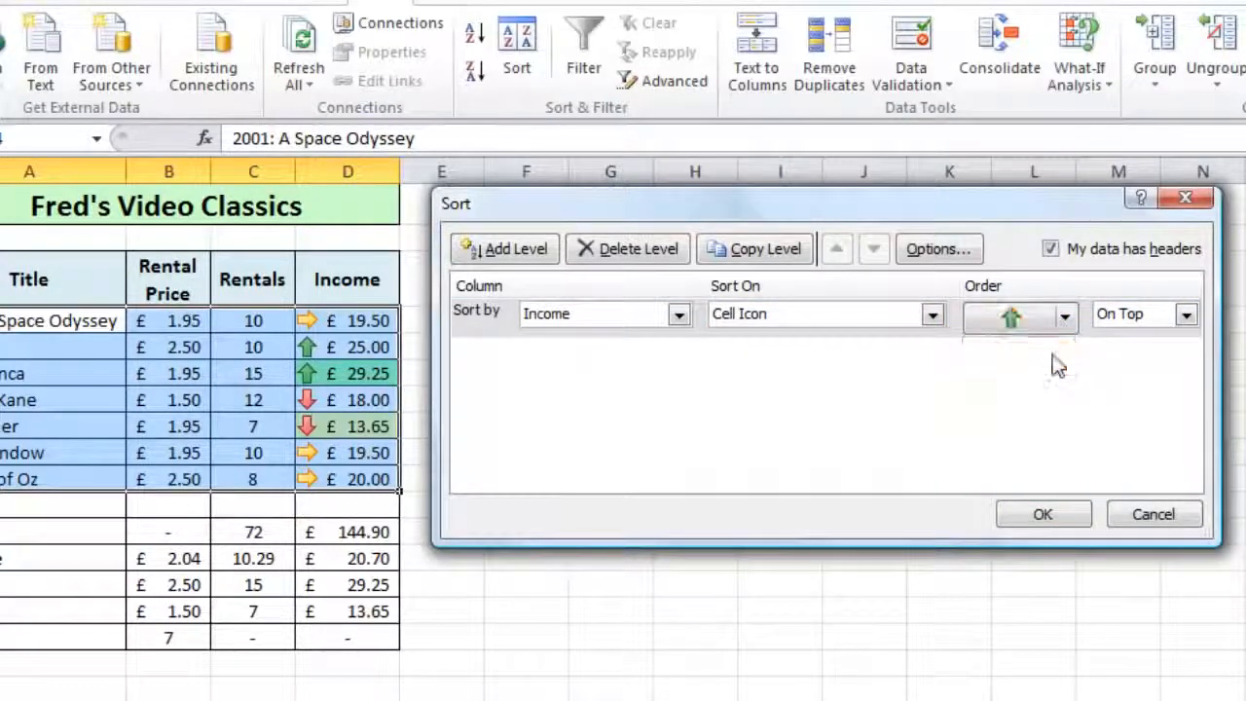
{"action": "left_click", "coordinate": [1189, 317]}
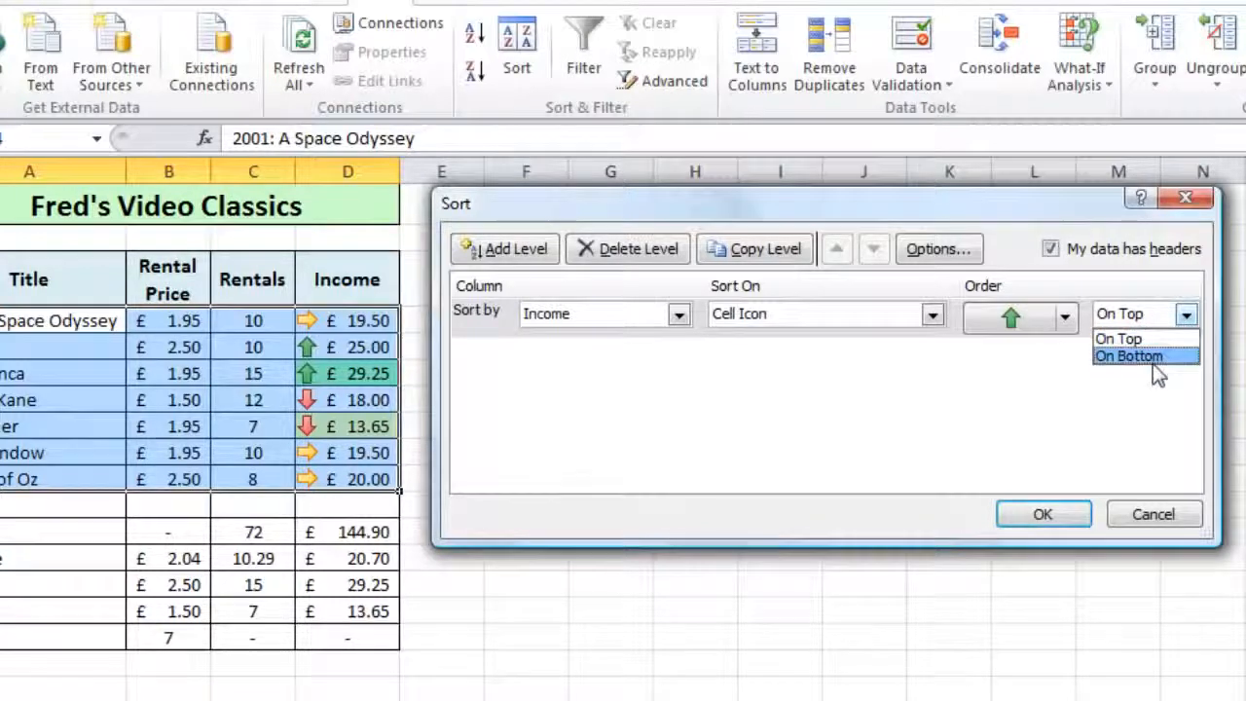
{"action": "left_click", "coordinate": [1188, 319]}
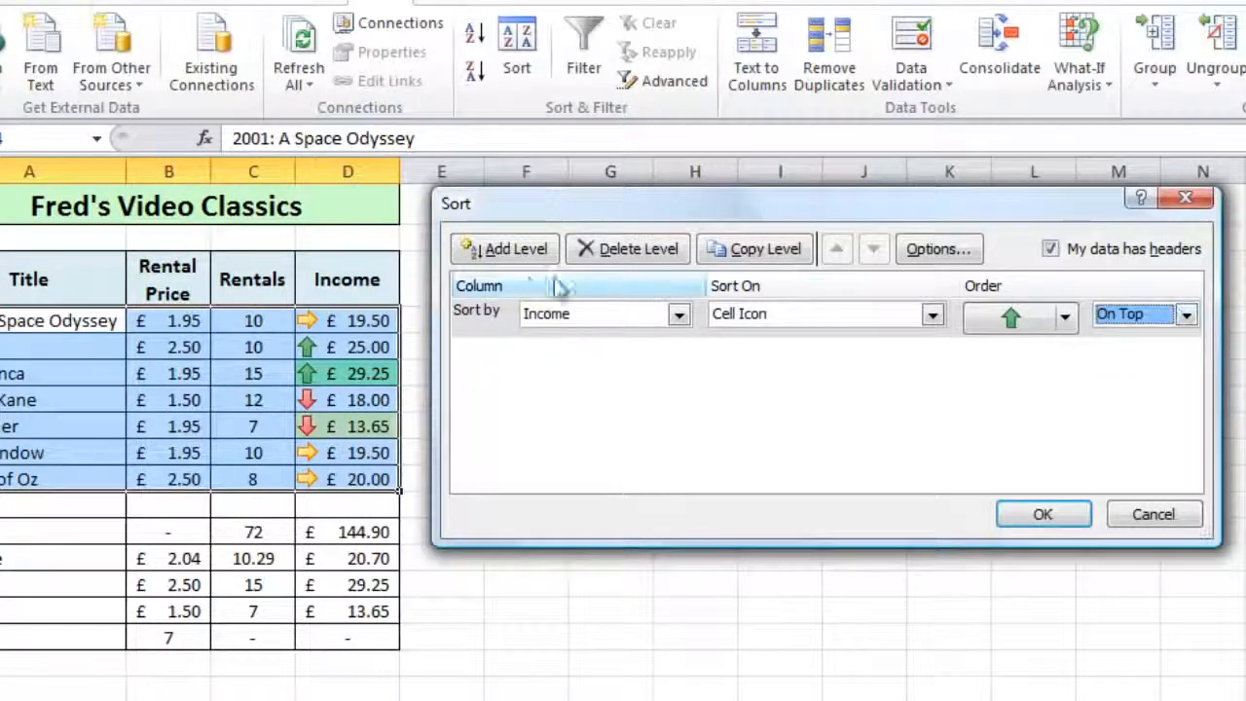
Add a second sort level on Income by Cell Icon, placing the red down arrow On Bottom
{"action": "left_click", "coordinate": [498, 255]}
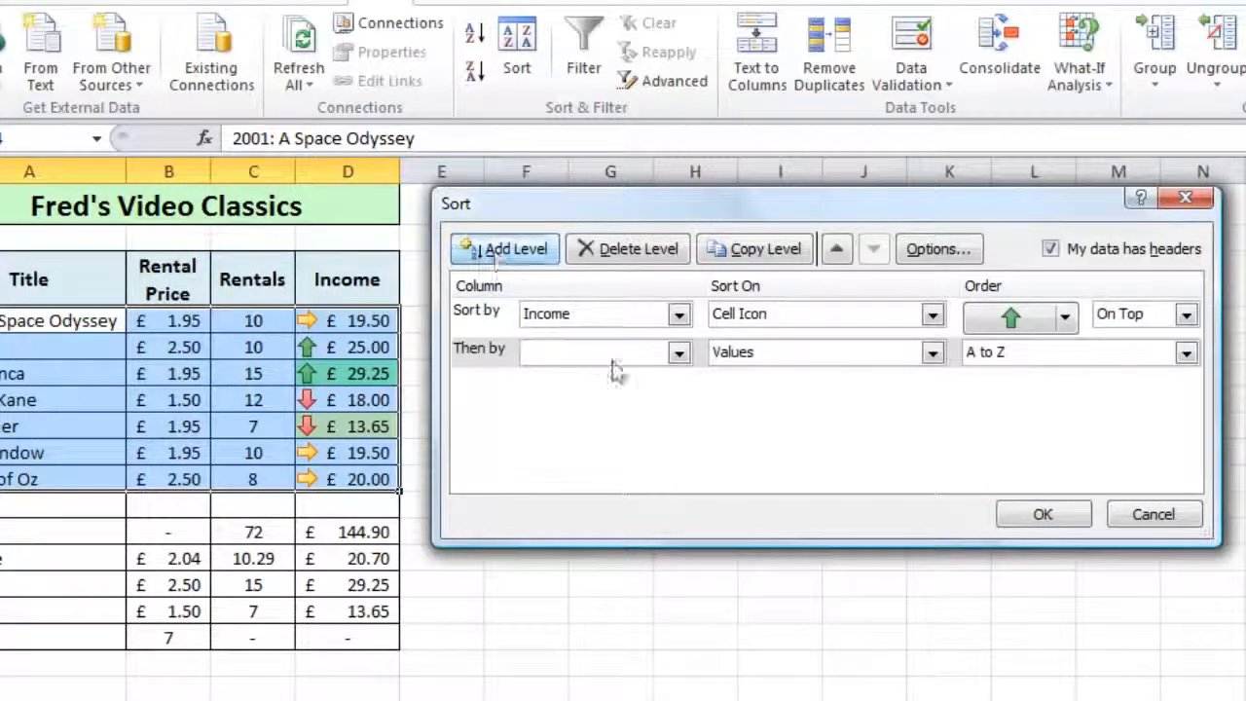
{"action": "left_click", "coordinate": [679, 355]}
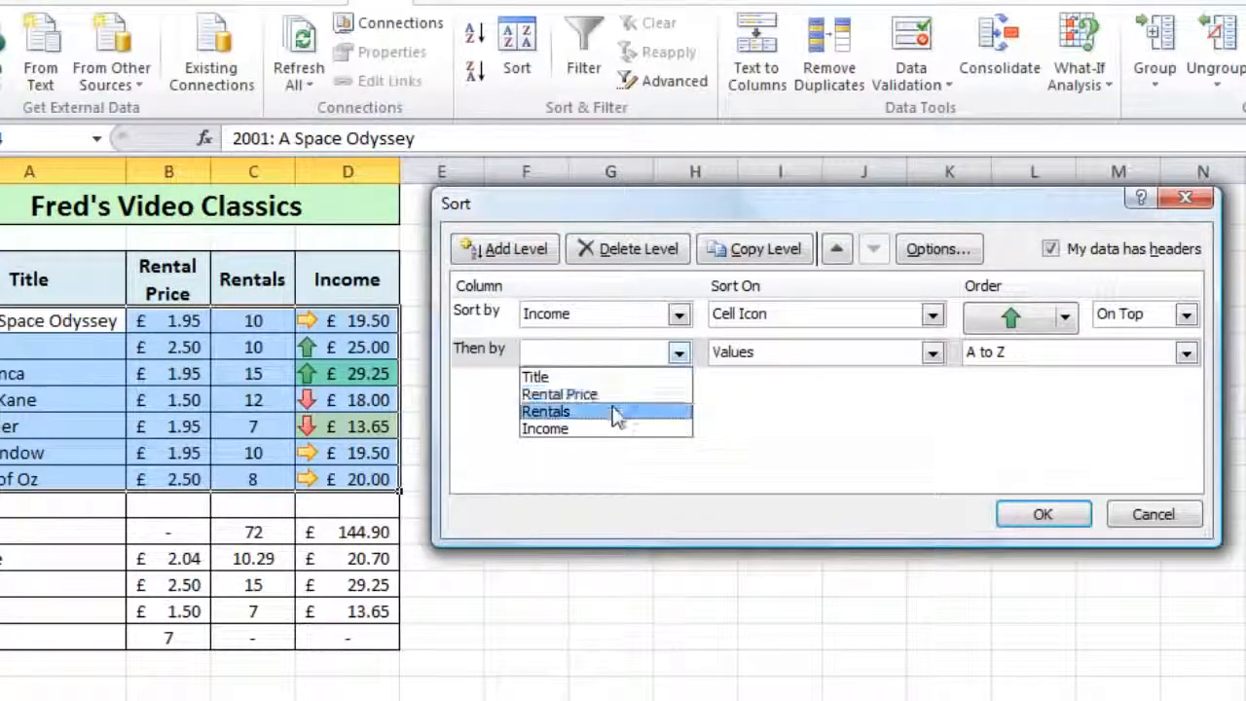
{"action": "left_click", "coordinate": [589, 430]}
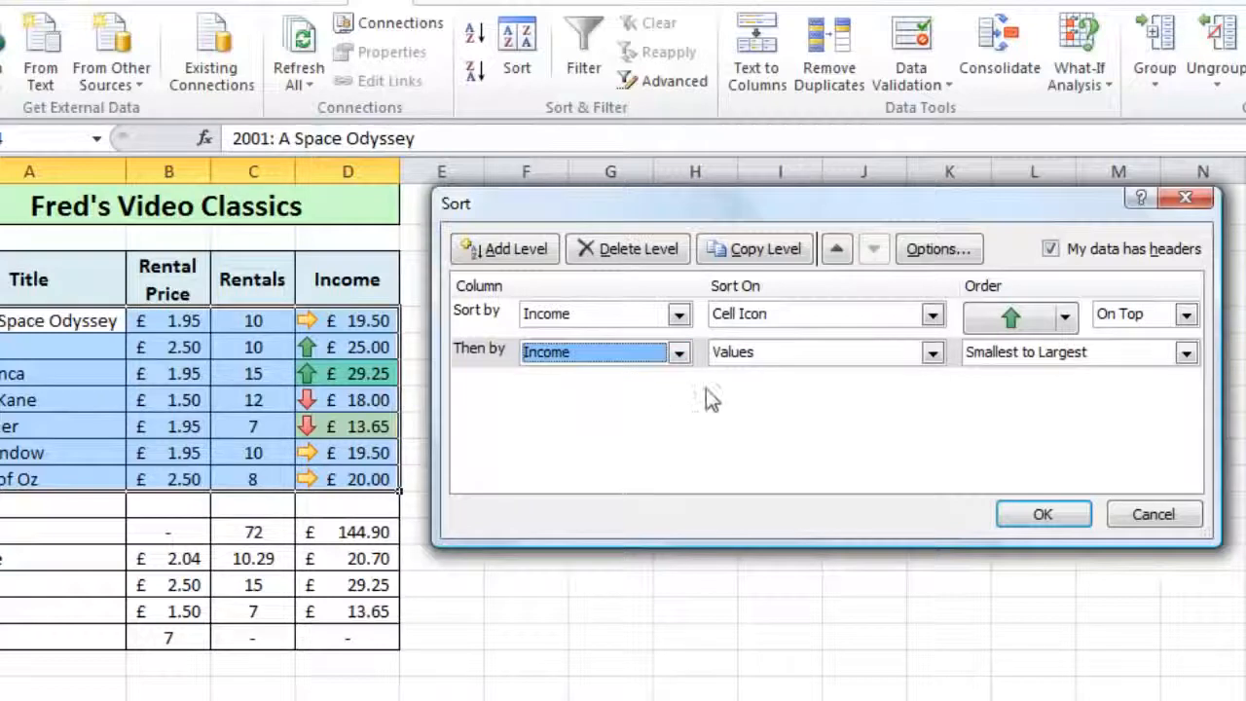
{"action": "left_click", "coordinate": [931, 353]}
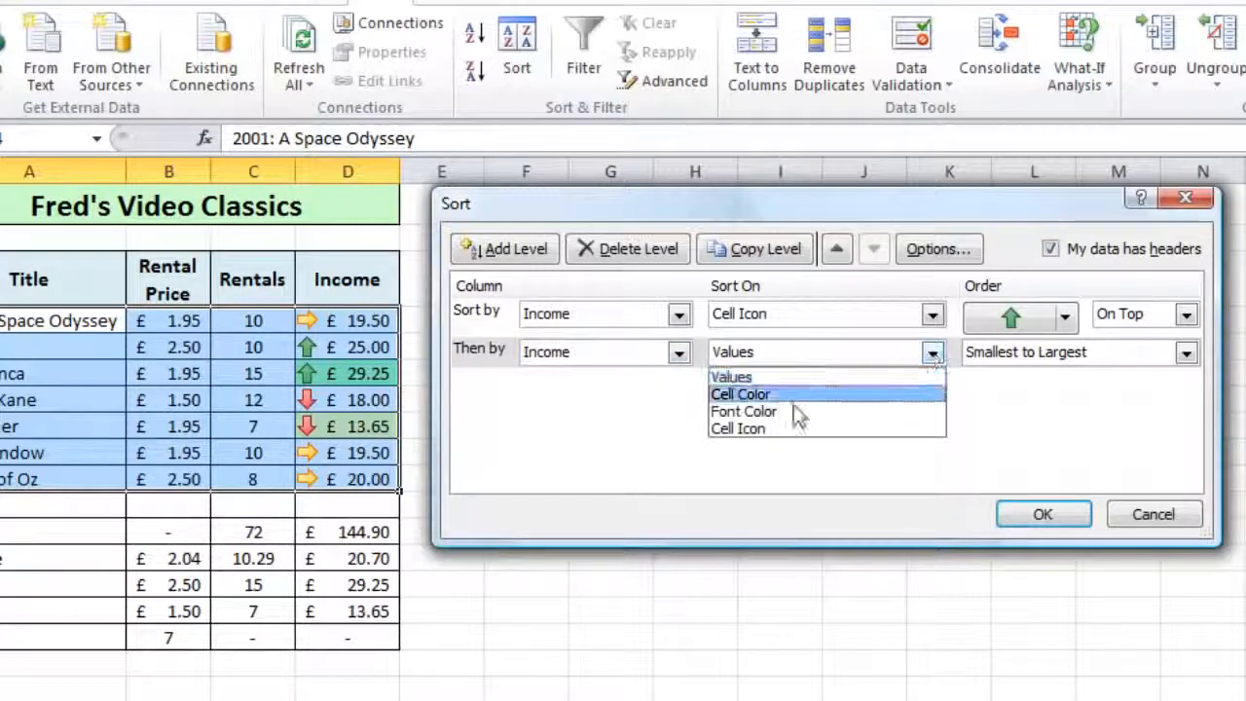
{"action": "left_click", "coordinate": [759, 429]}
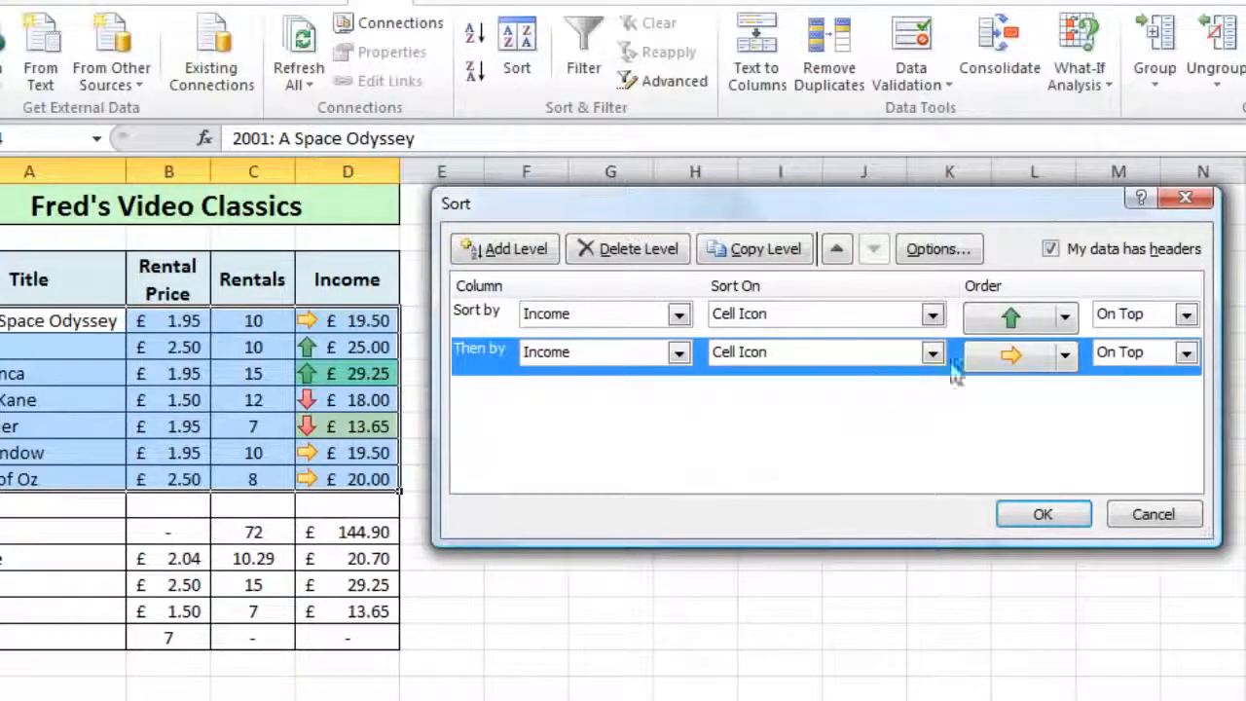
{"action": "left_click", "coordinate": [1065, 357]}
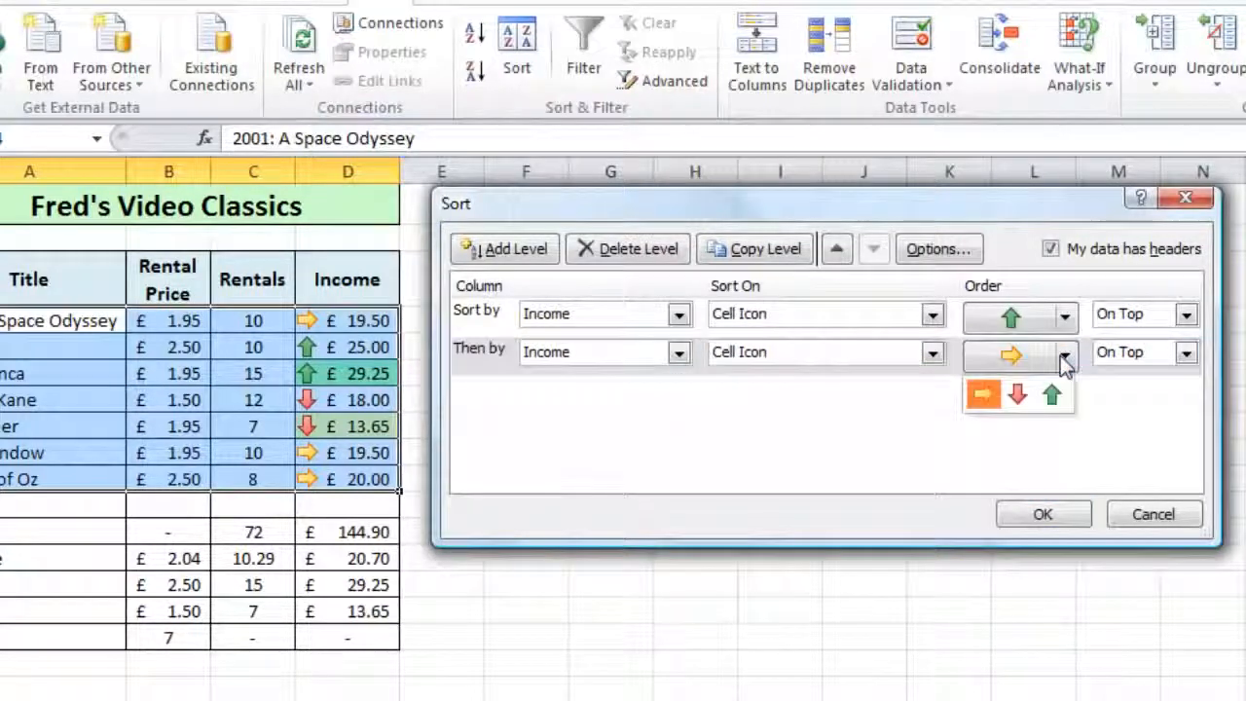
{"action": "left_click", "coordinate": [1019, 394]}
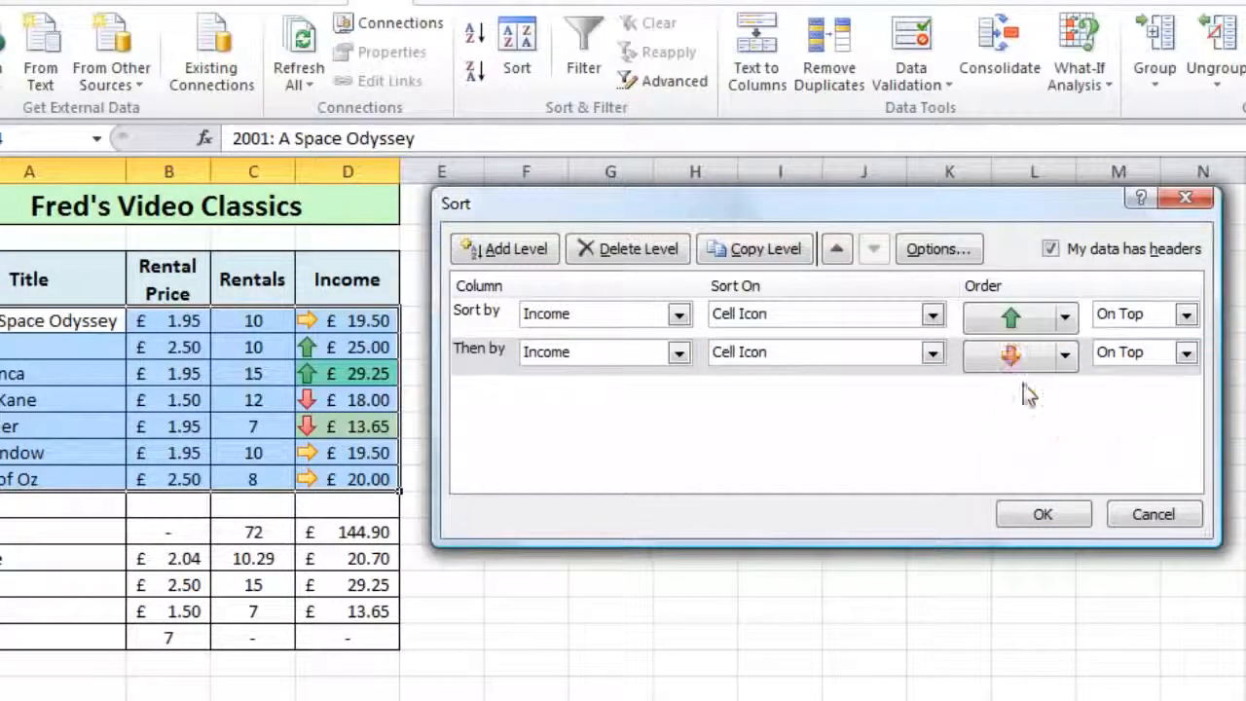
{"action": "left_click", "coordinate": [1187, 353]}
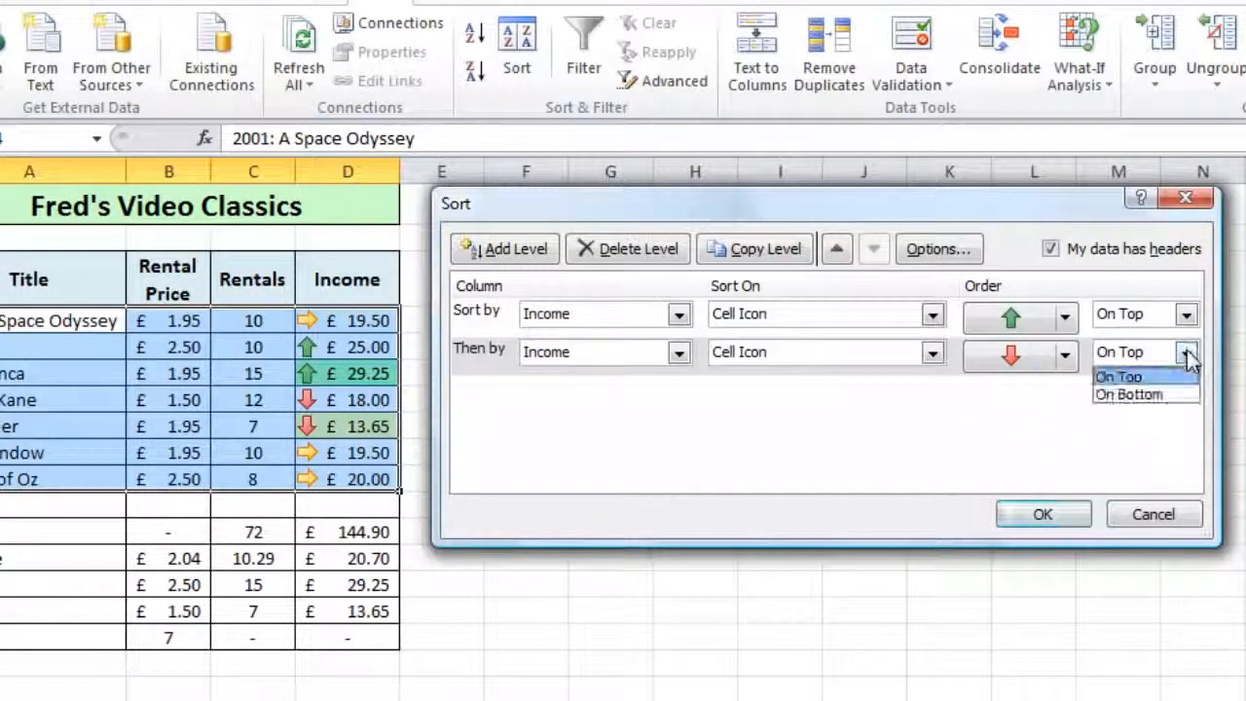
{"action": "left_click", "coordinate": [1127, 396]}
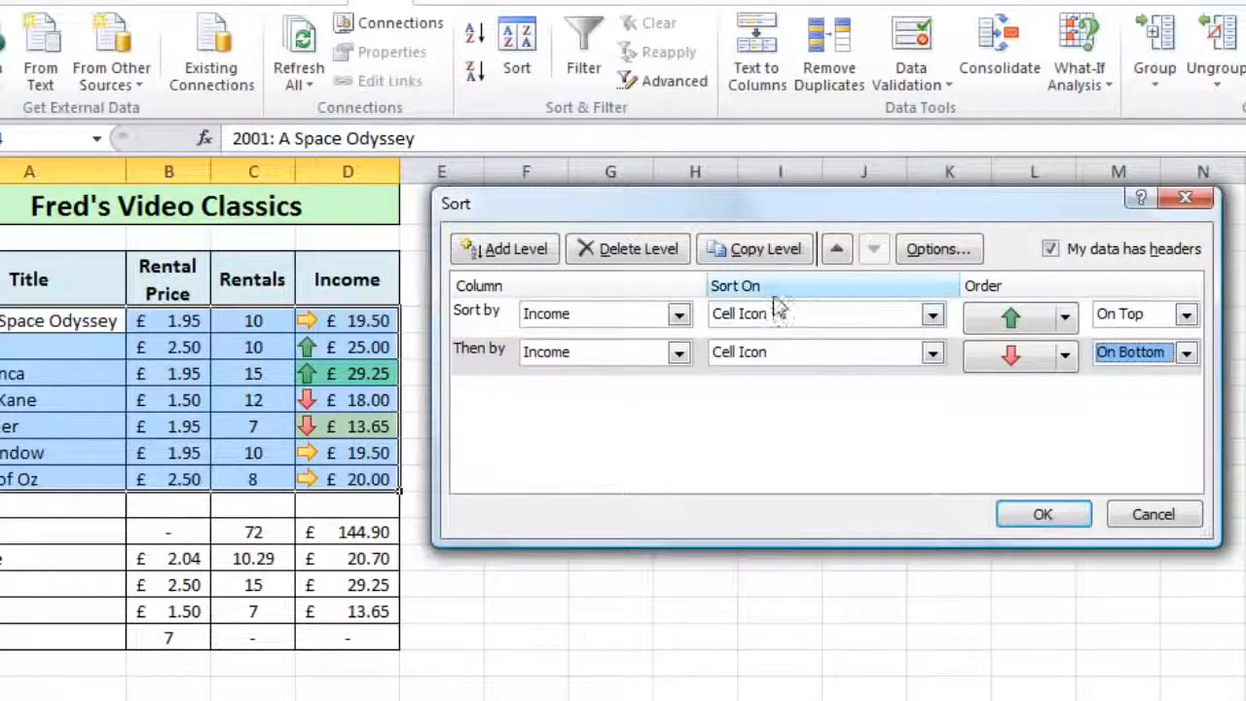
Copy the red down arrow sort level and delete the duplicate level
{"action": "left_click", "coordinate": [765, 251]}
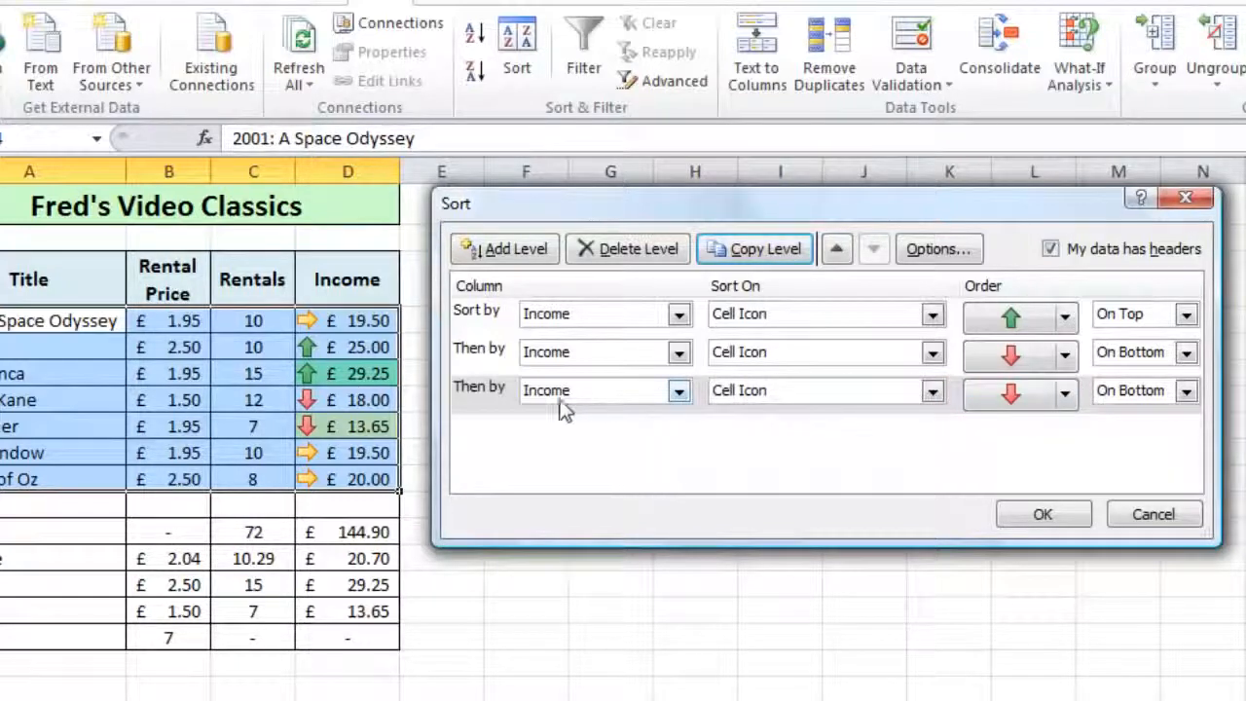
{"action": "left_click", "coordinate": [487, 392]}
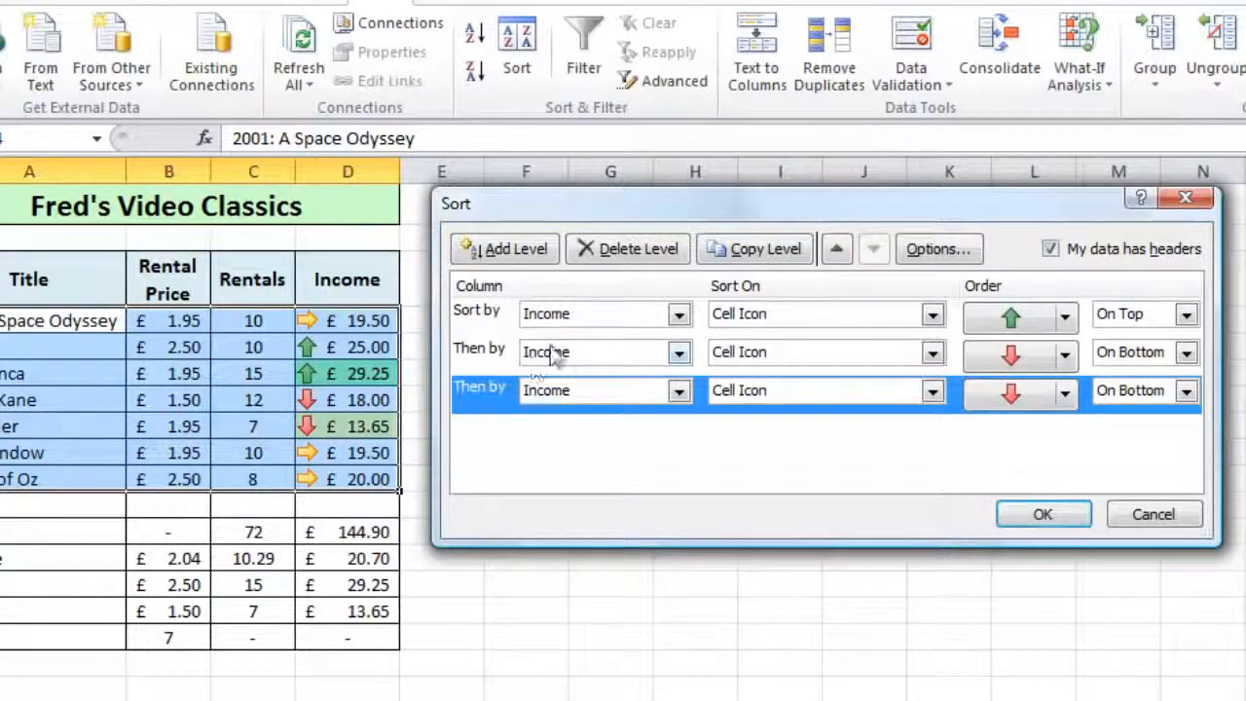
{"action": "left_click", "coordinate": [613, 251]}
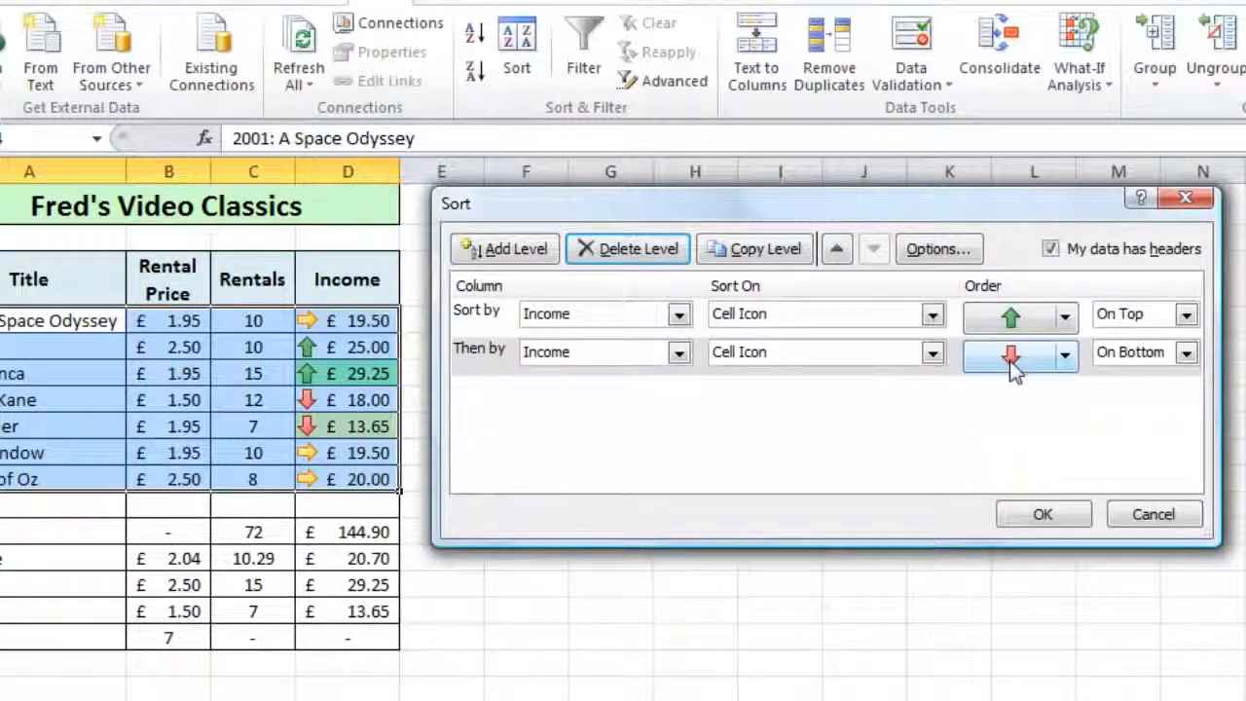
Apply the two-level icon sort to the film table and select a cell in its Income column
{"action": "left_click", "coordinate": [1039, 514]}
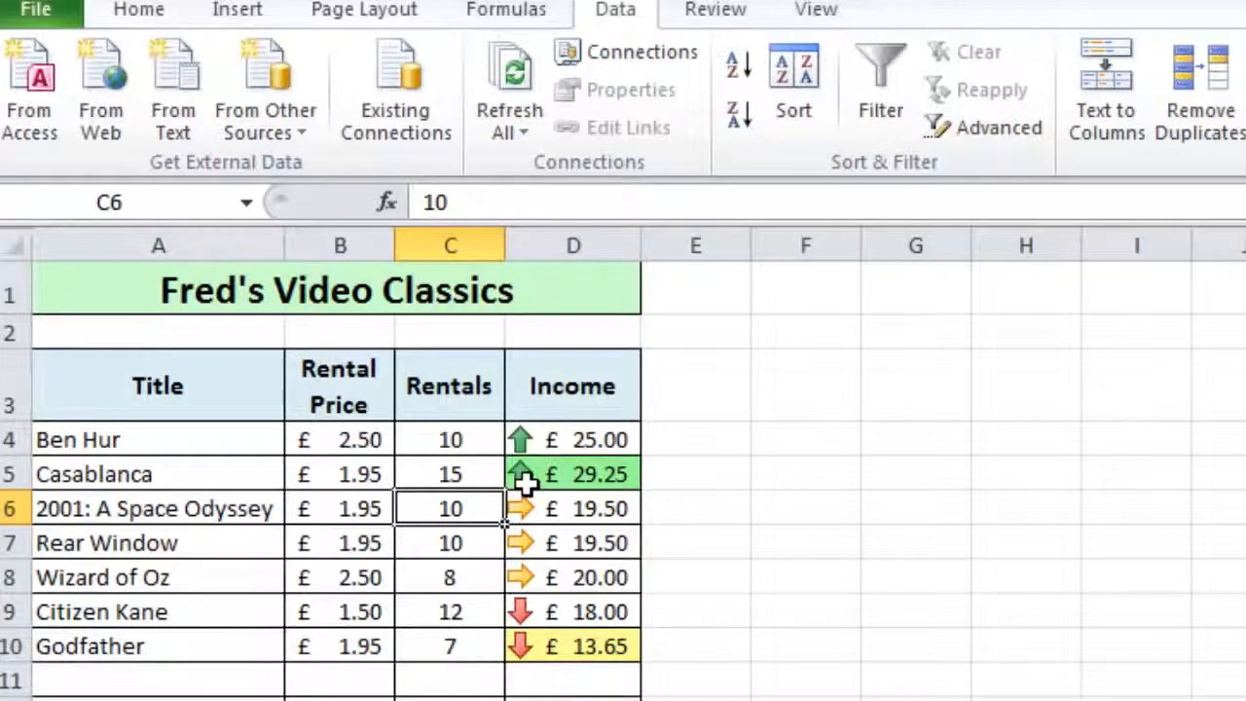
{"action": "left_click", "coordinate": [523, 535]}
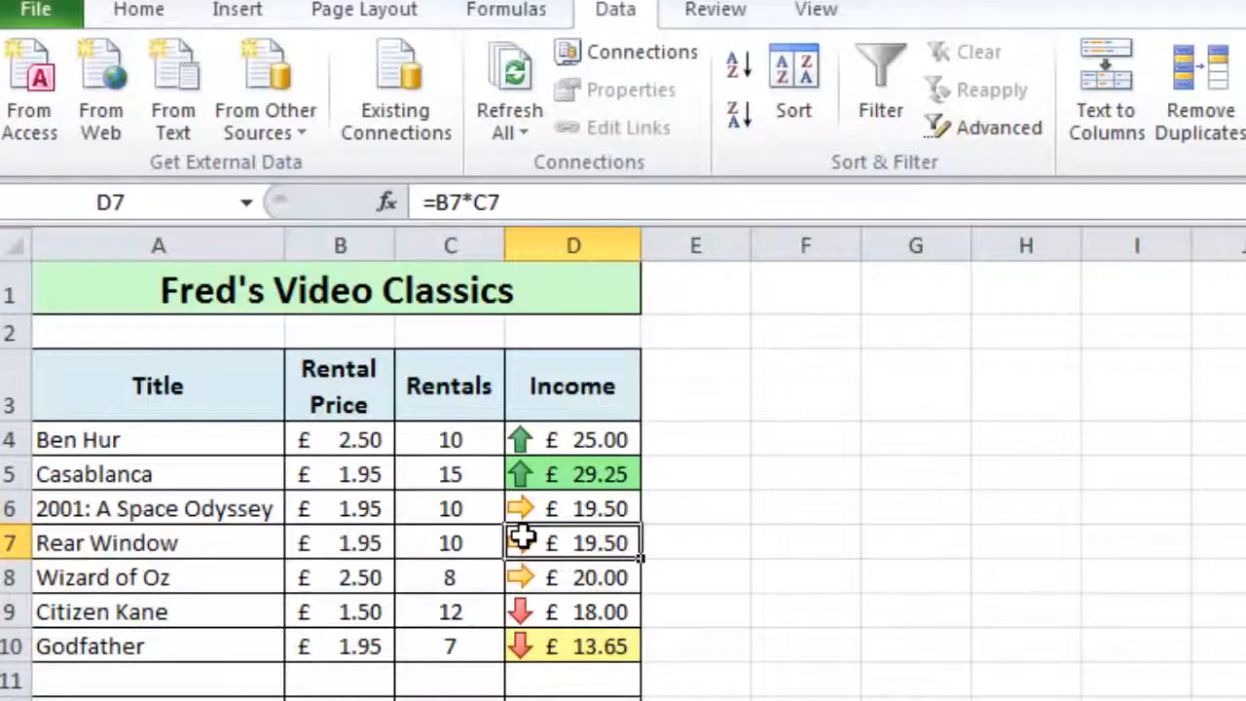
Add a third sort level on Income by Cell Color with green On Top, and apply the sort to the film table
{"action": "left_click", "coordinate": [786, 70]}
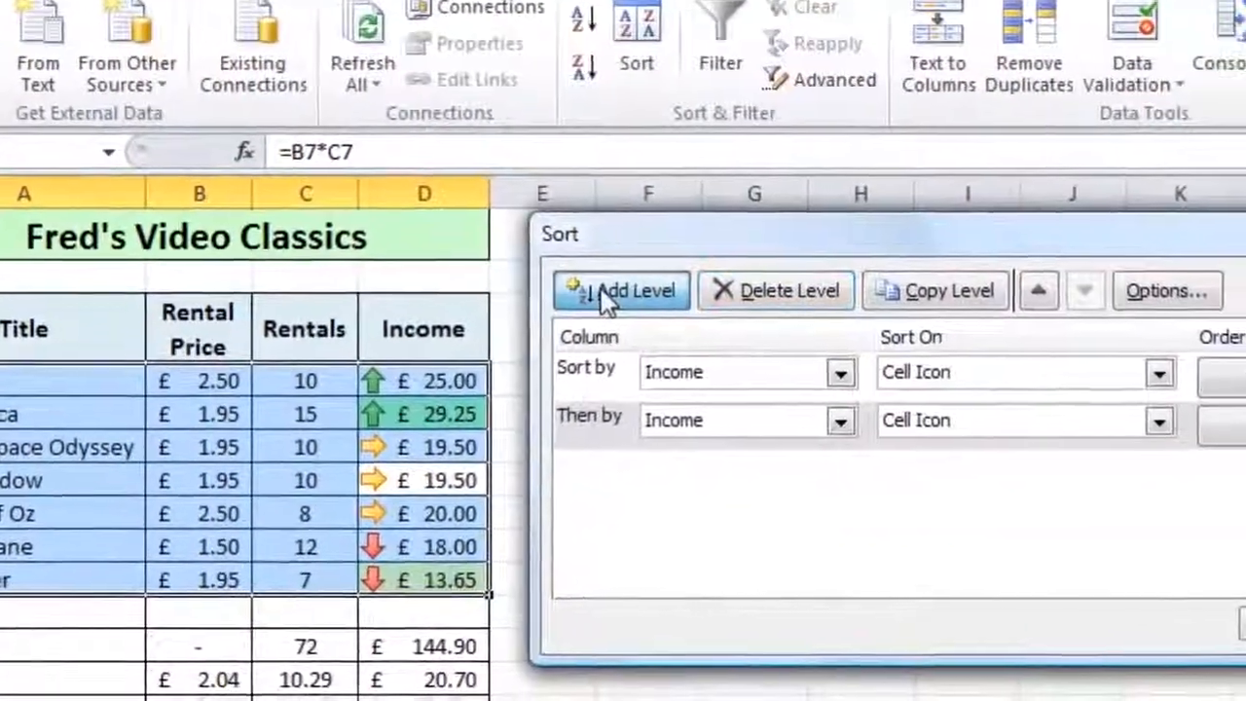
{"action": "left_click", "coordinate": [660, 311]}
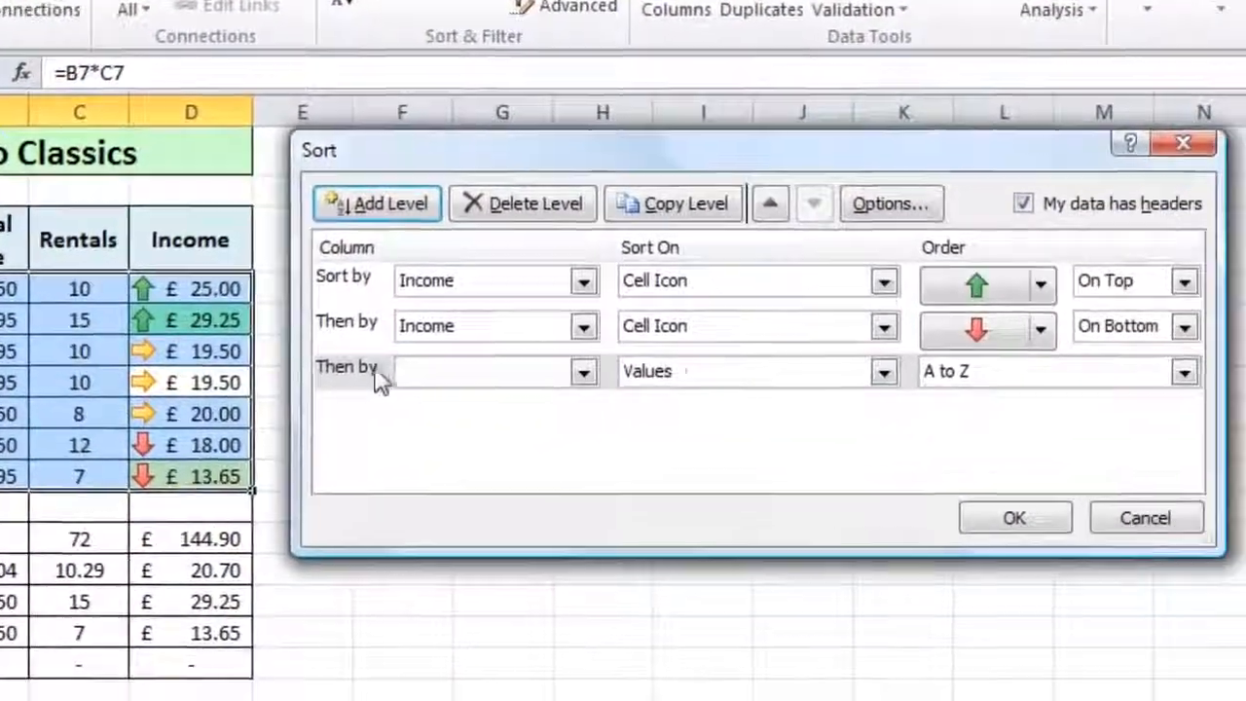
{"action": "left_click", "coordinate": [686, 410]}
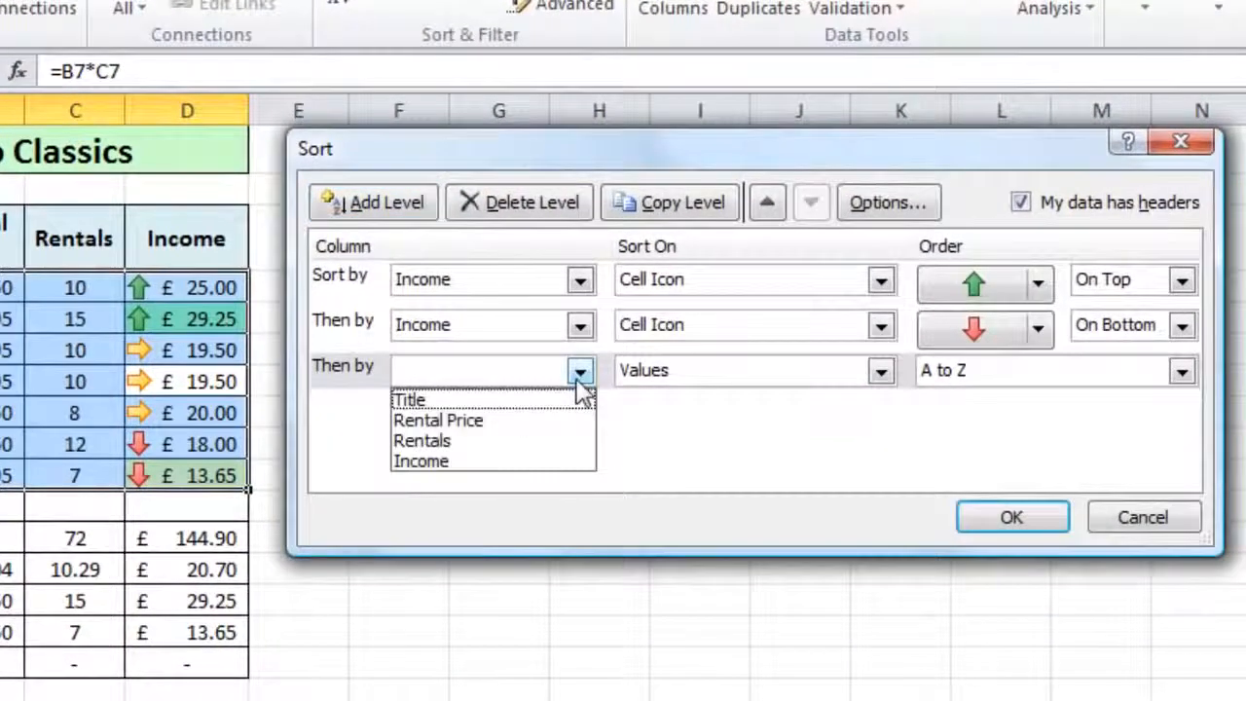
{"action": "left_click", "coordinate": [454, 461]}
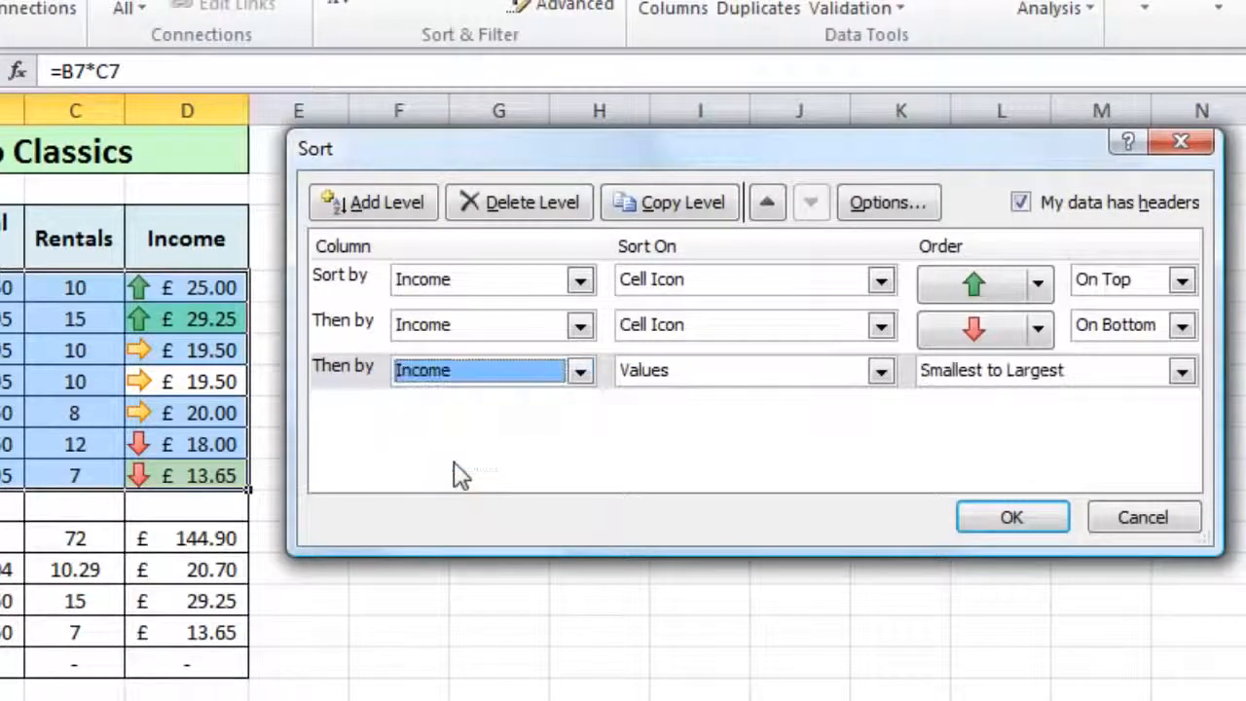
{"action": "left_click", "coordinate": [880, 372]}
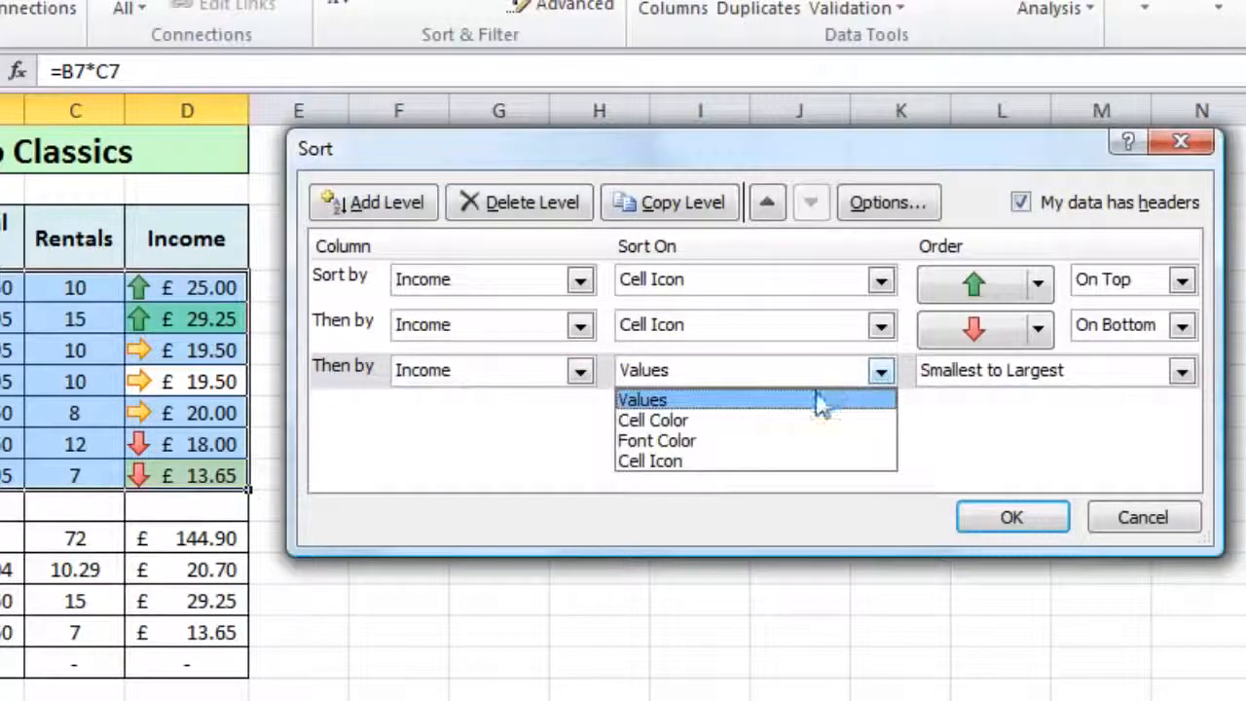
{"action": "left_click", "coordinate": [729, 420]}
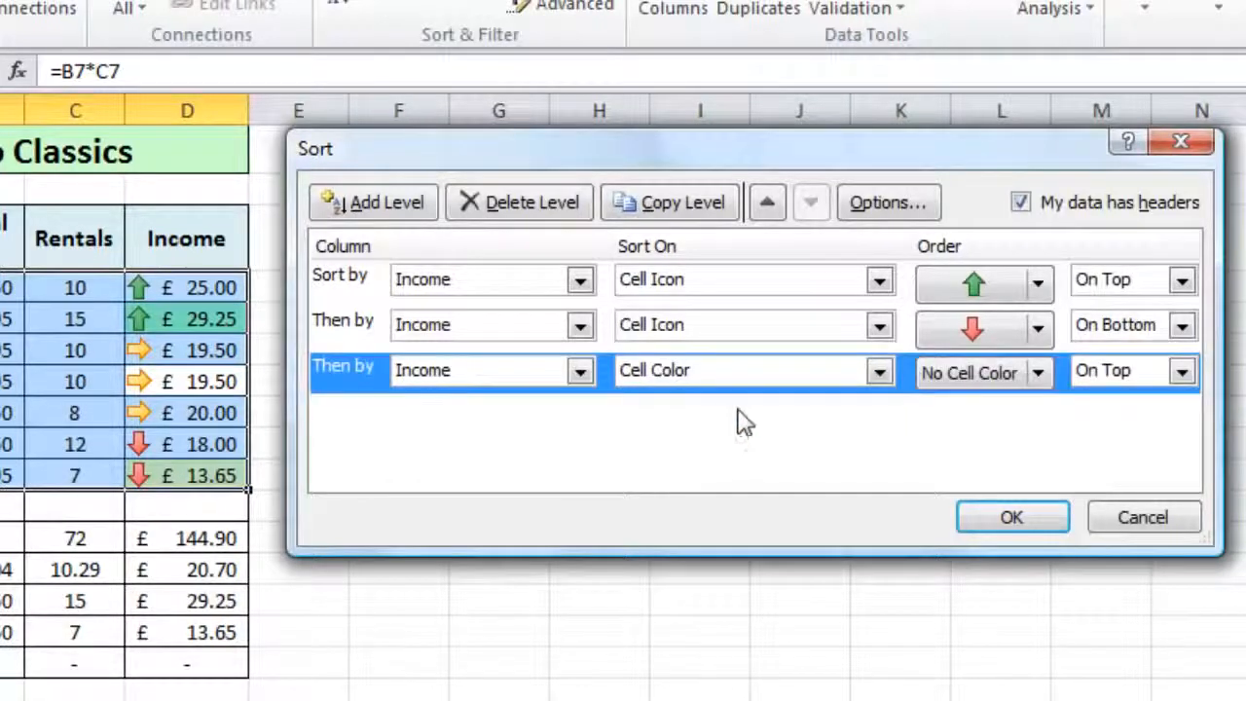
{"action": "left_click", "coordinate": [1037, 374]}
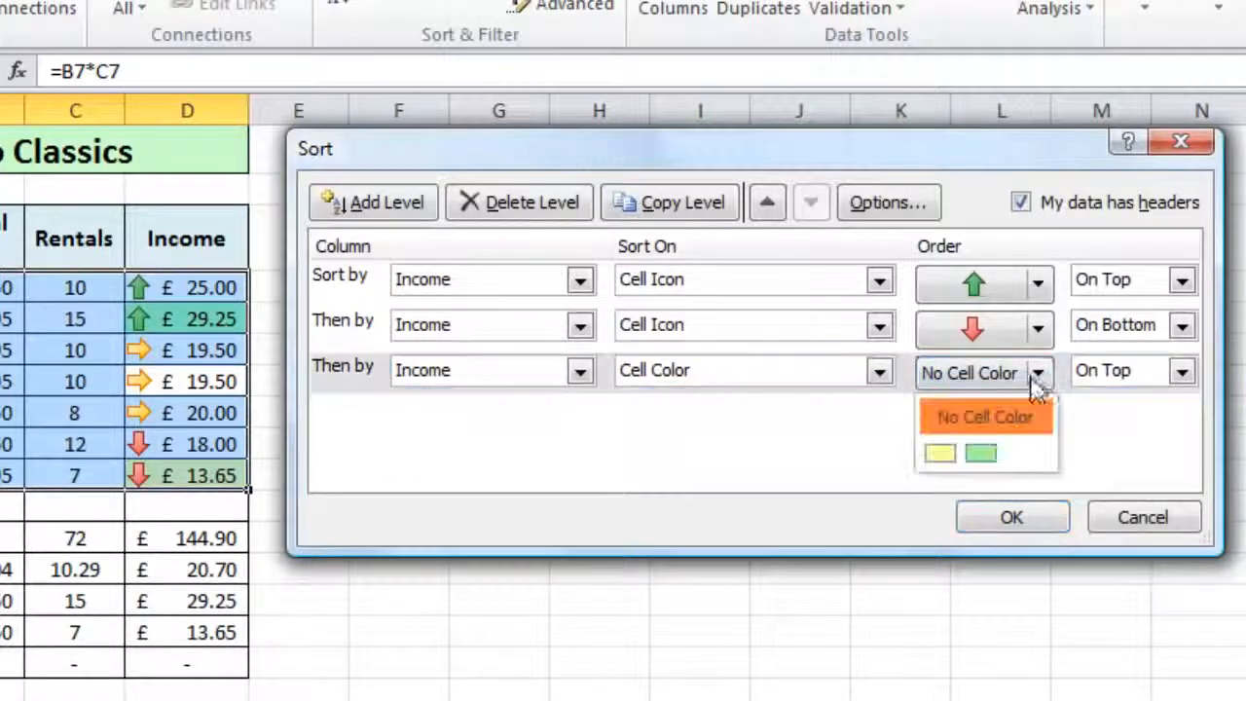
{"action": "left_click", "coordinate": [981, 453]}
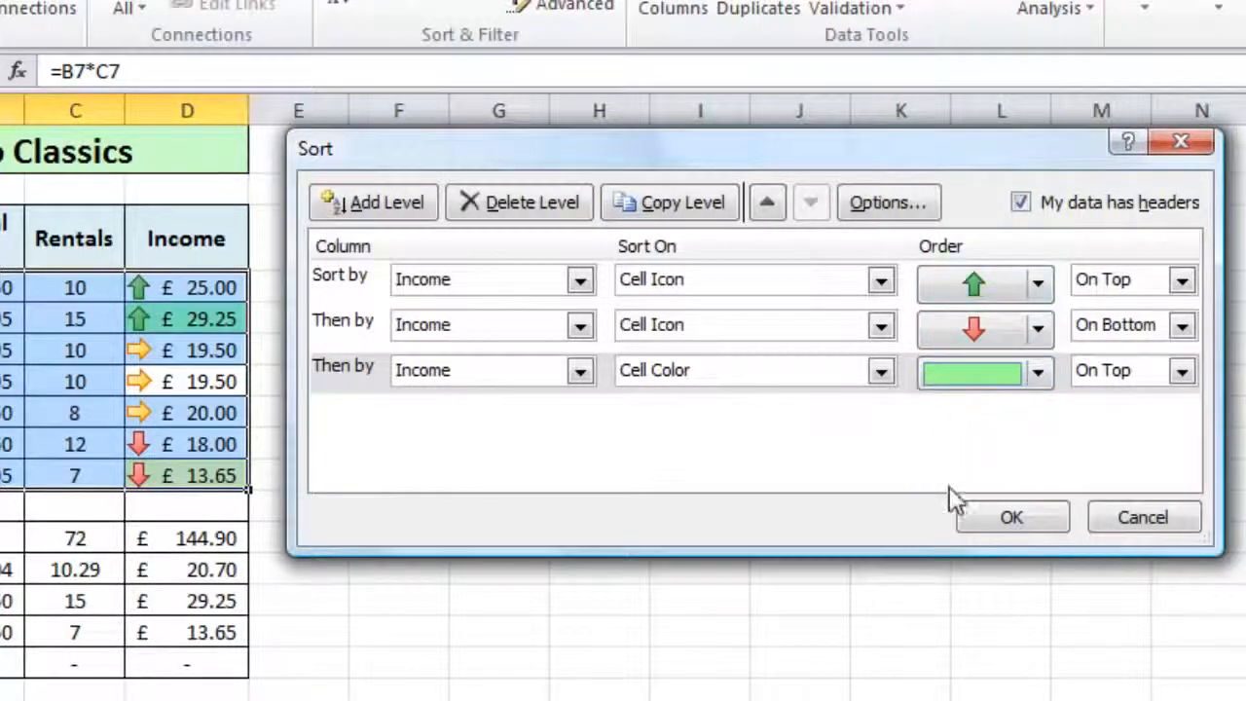
{"action": "left_click", "coordinate": [1012, 517]}
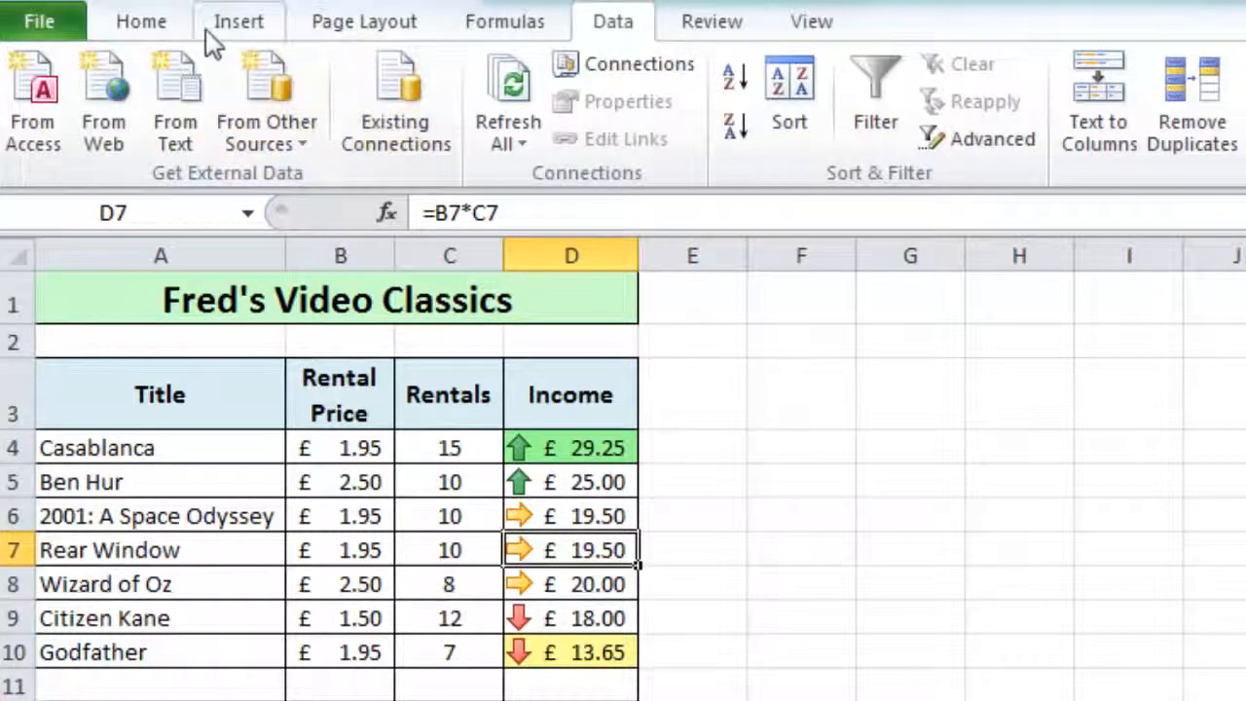
Fill the Ben Hur, Rear Window and Citizen Kane title cells with a light olive green theme colour
{"action": "left_click", "coordinate": [127, 30]}
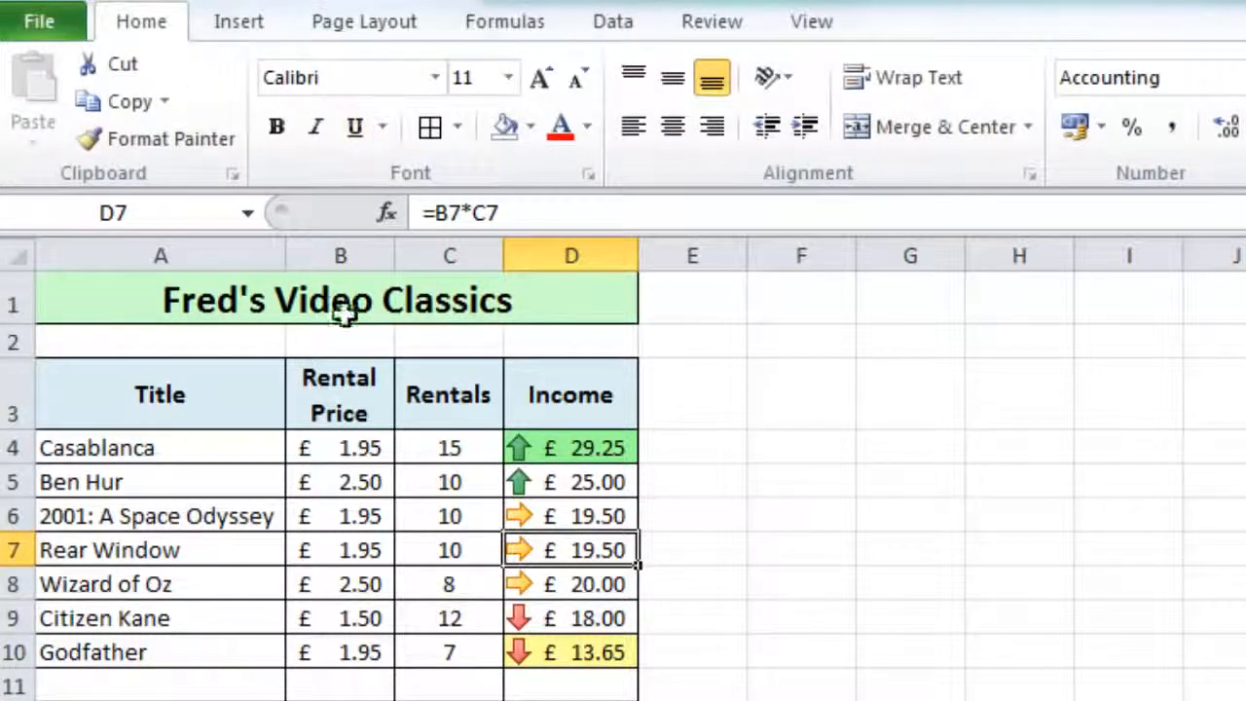
{"action": "left_click", "coordinate": [150, 481]}
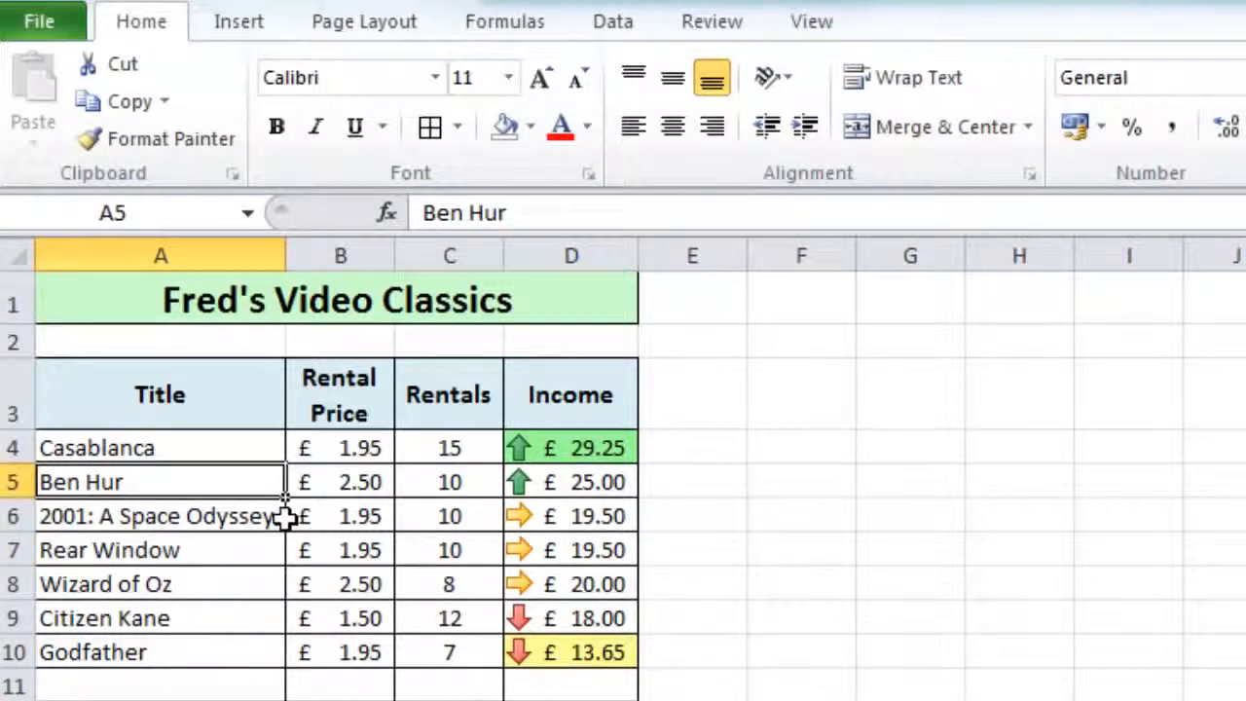
{"action": "left_click", "coordinate": [266, 550], "text": "ctrl"}
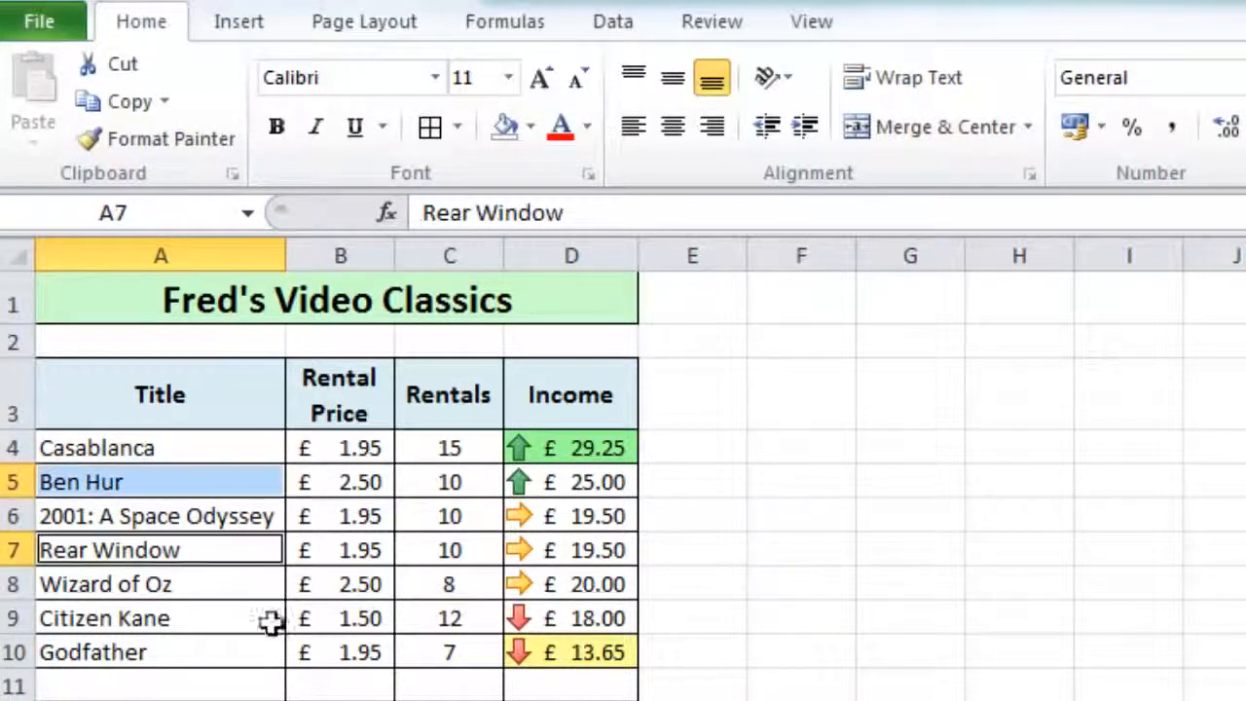
{"action": "left_click", "coordinate": [253, 628], "text": "ctrl"}
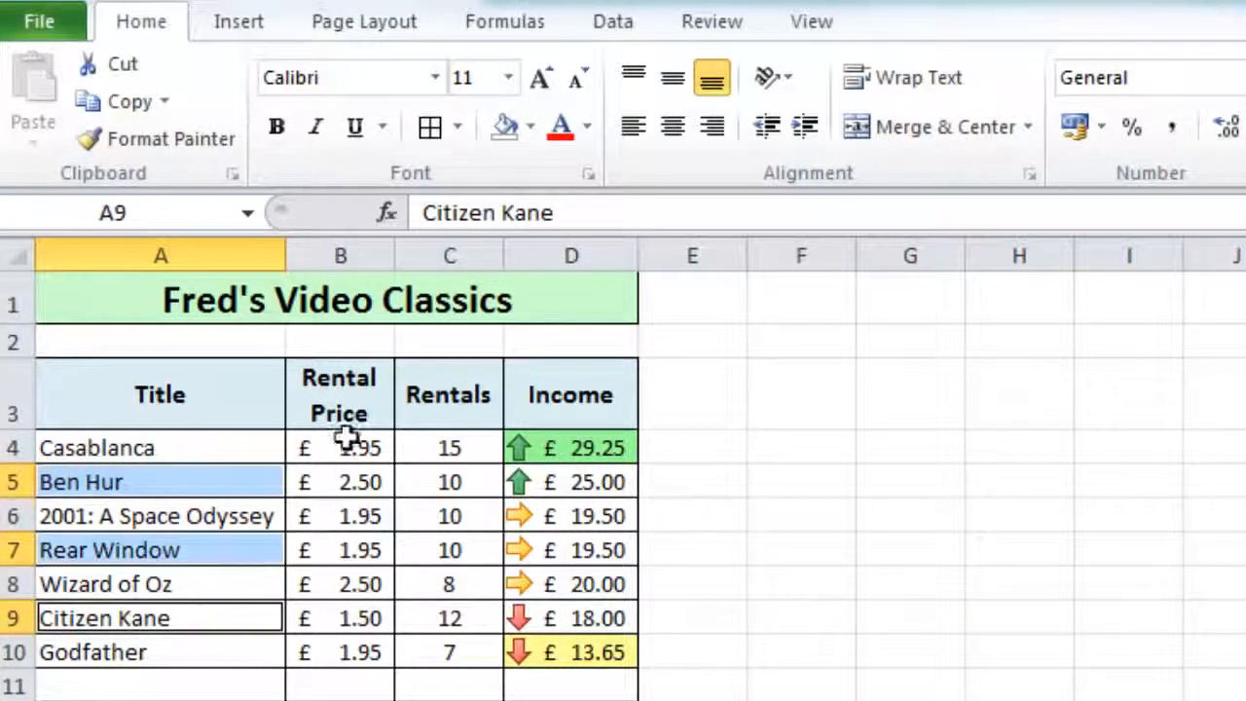
{"action": "left_click", "coordinate": [531, 128]}
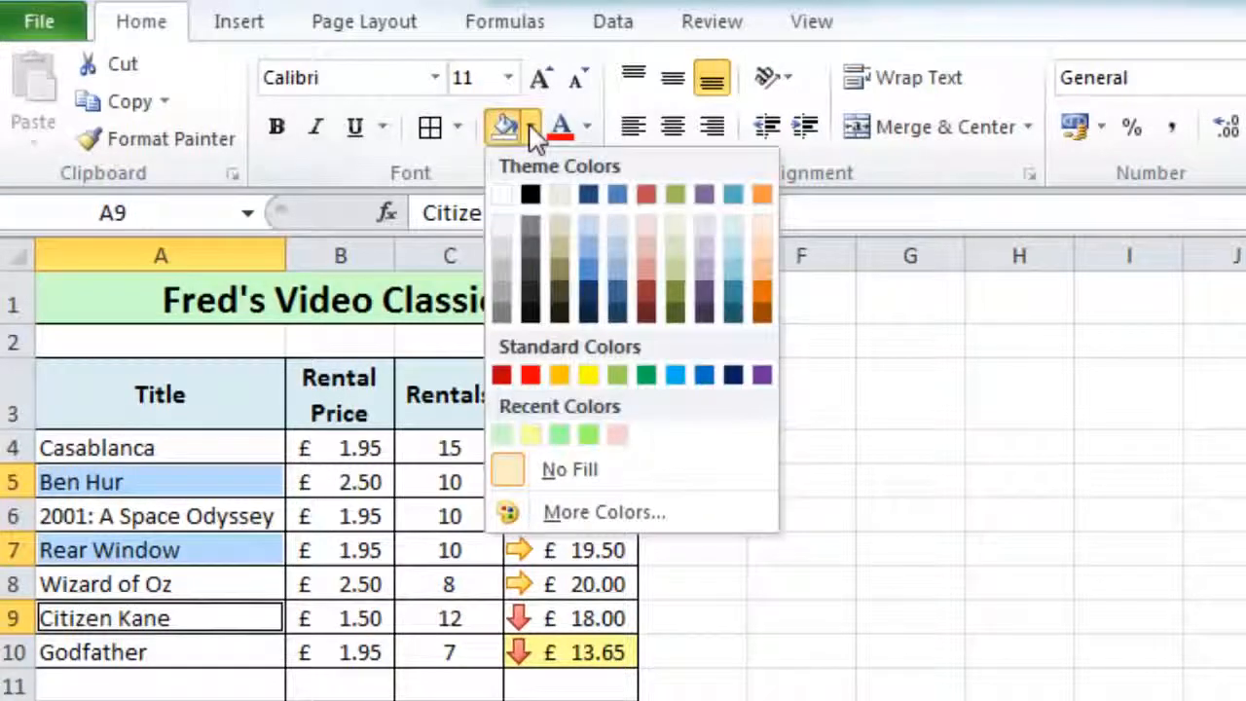
{"action": "left_click", "coordinate": [673, 232]}
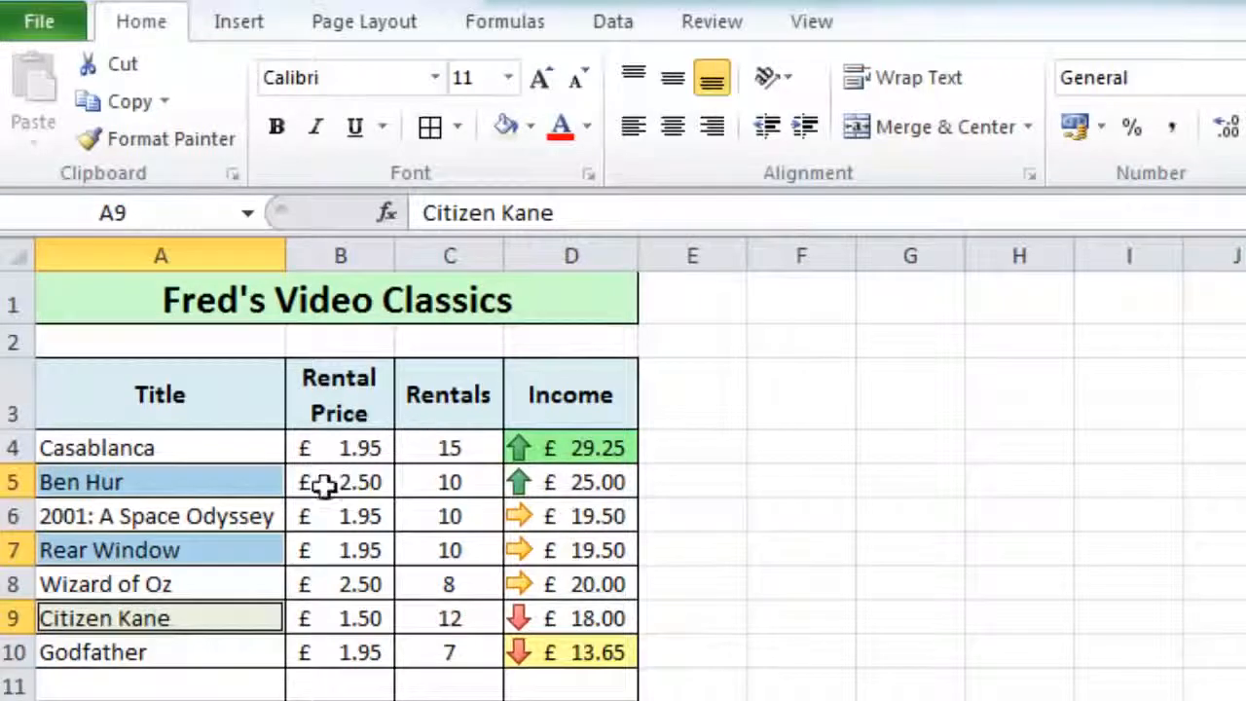
Delete all three existing Income sort levels from the film table's custom sort
{"action": "left_click", "coordinate": [331, 522]}
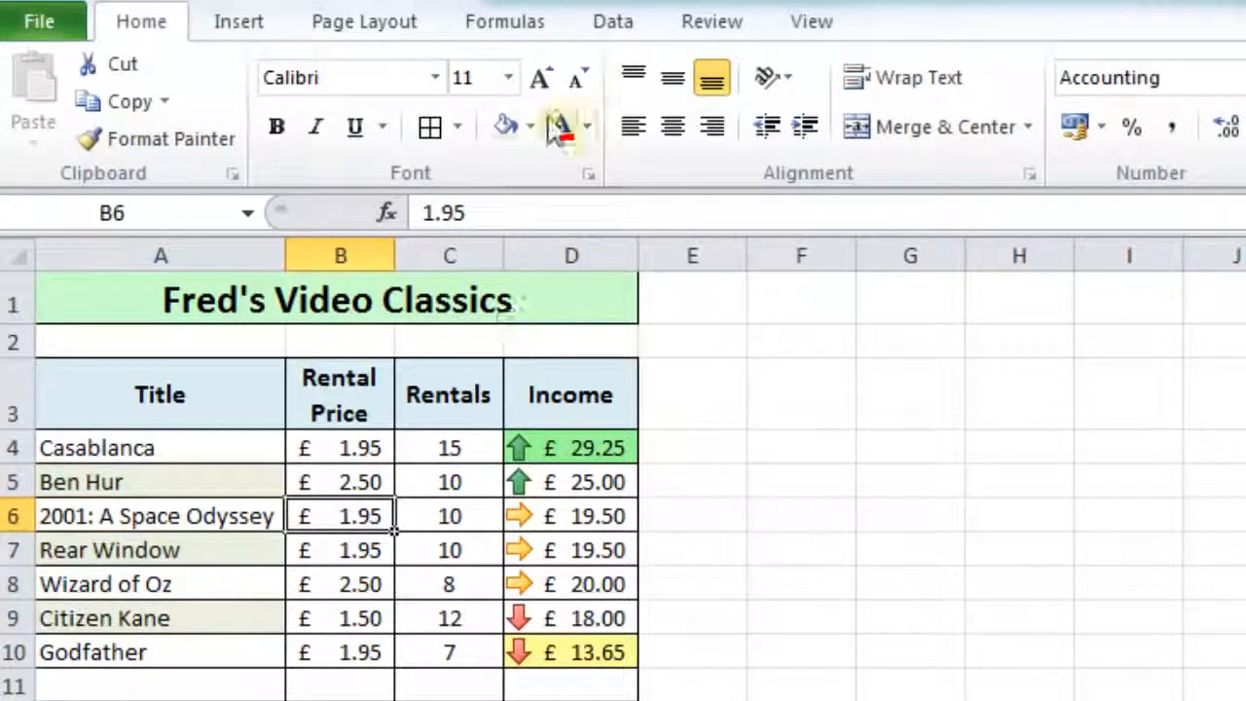
{"action": "left_click", "coordinate": [596, 35]}
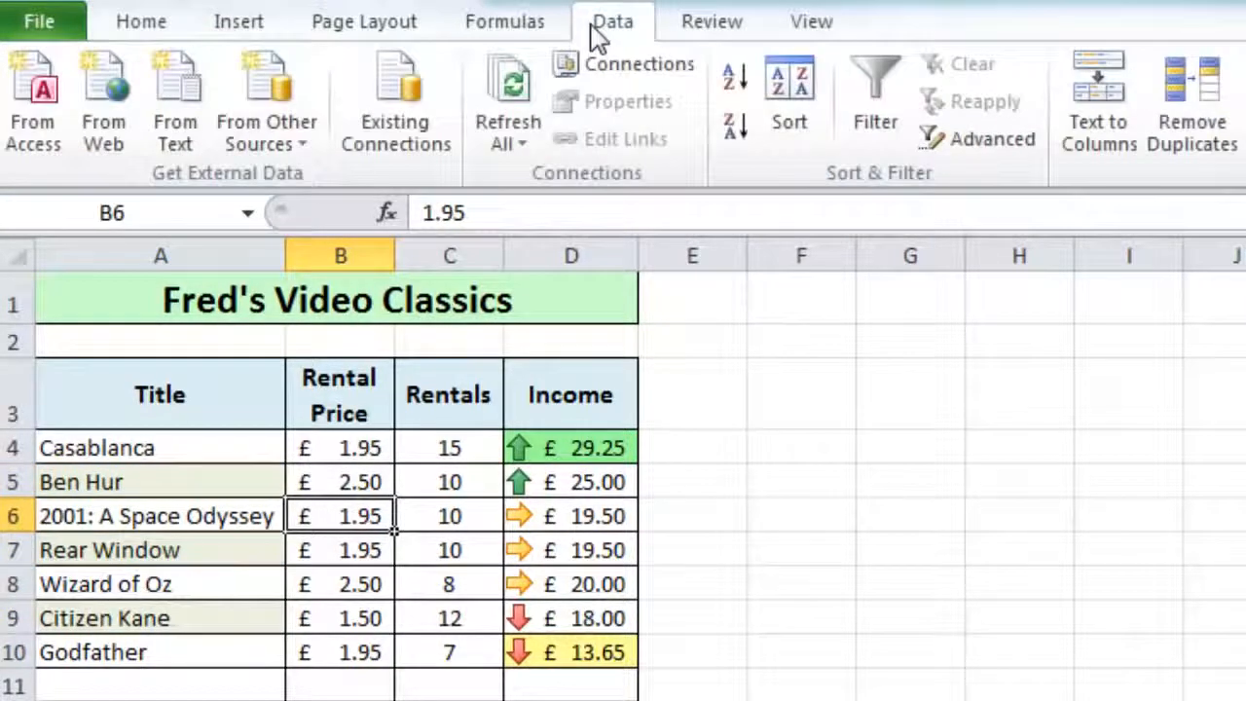
{"action": "left_click", "coordinate": [790, 115]}
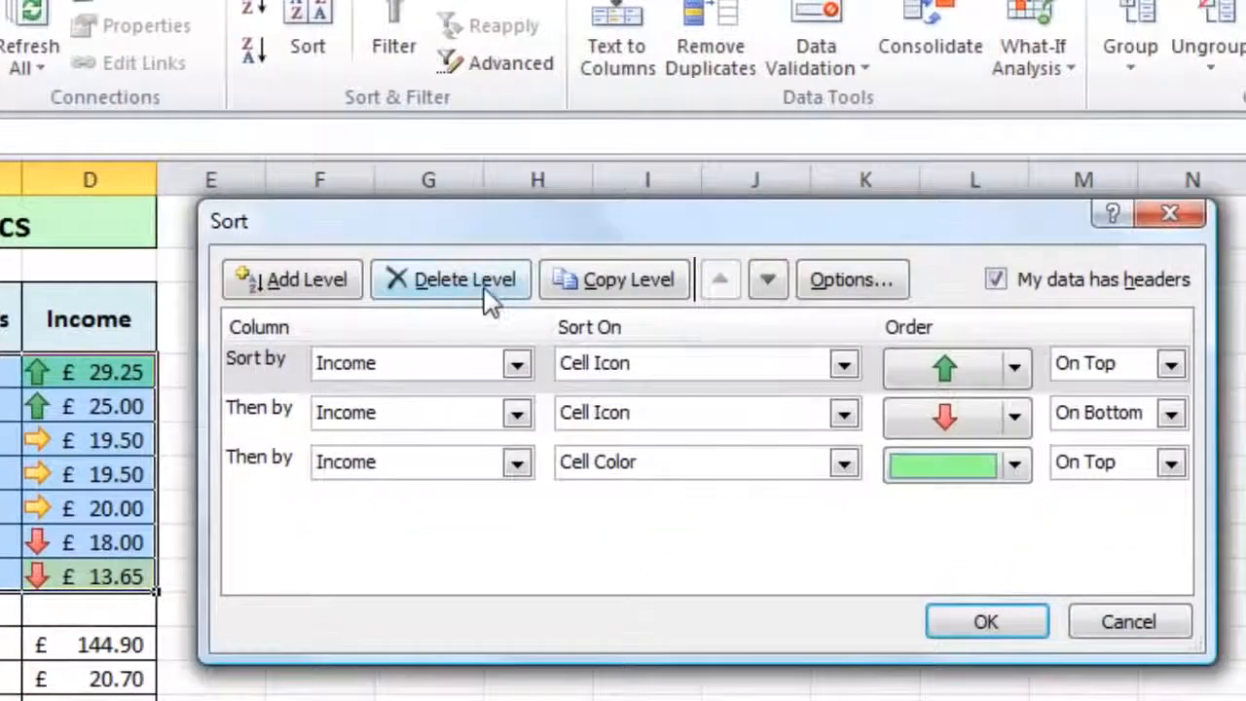
{"action": "left_click", "coordinate": [486, 292]}
{"action": "left_click", "coordinate": [486, 292]}
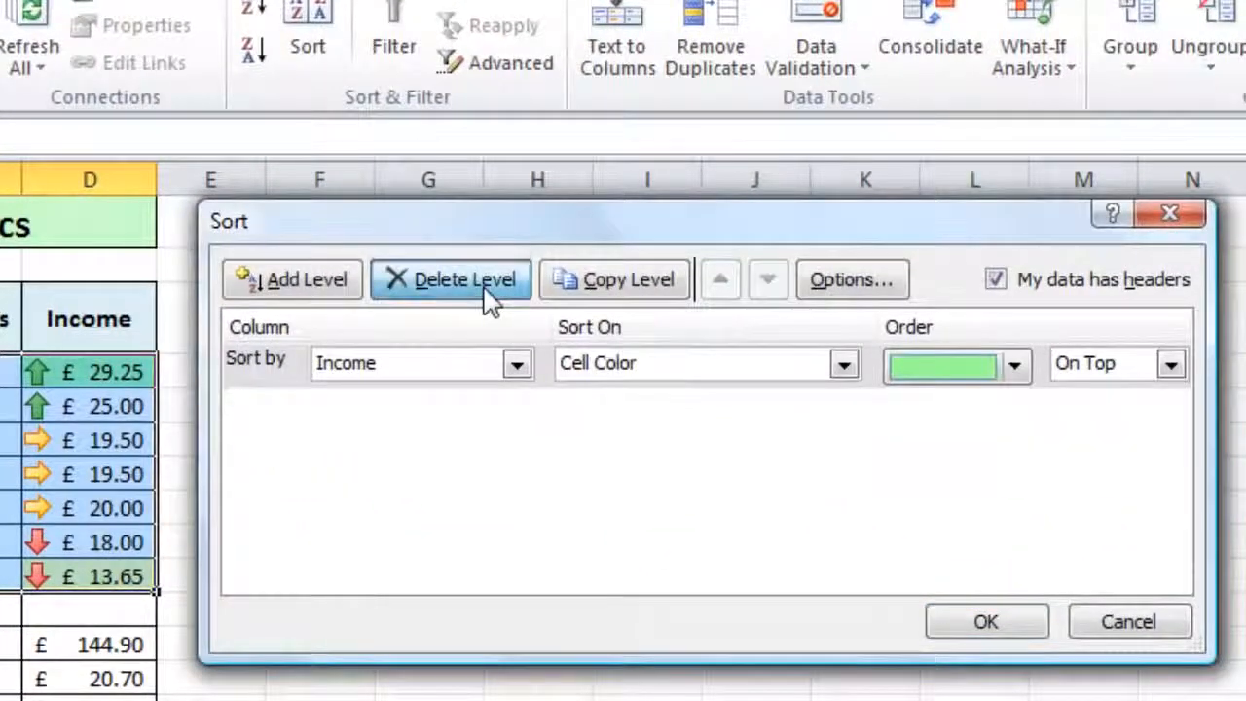
{"action": "left_click", "coordinate": [486, 292]}
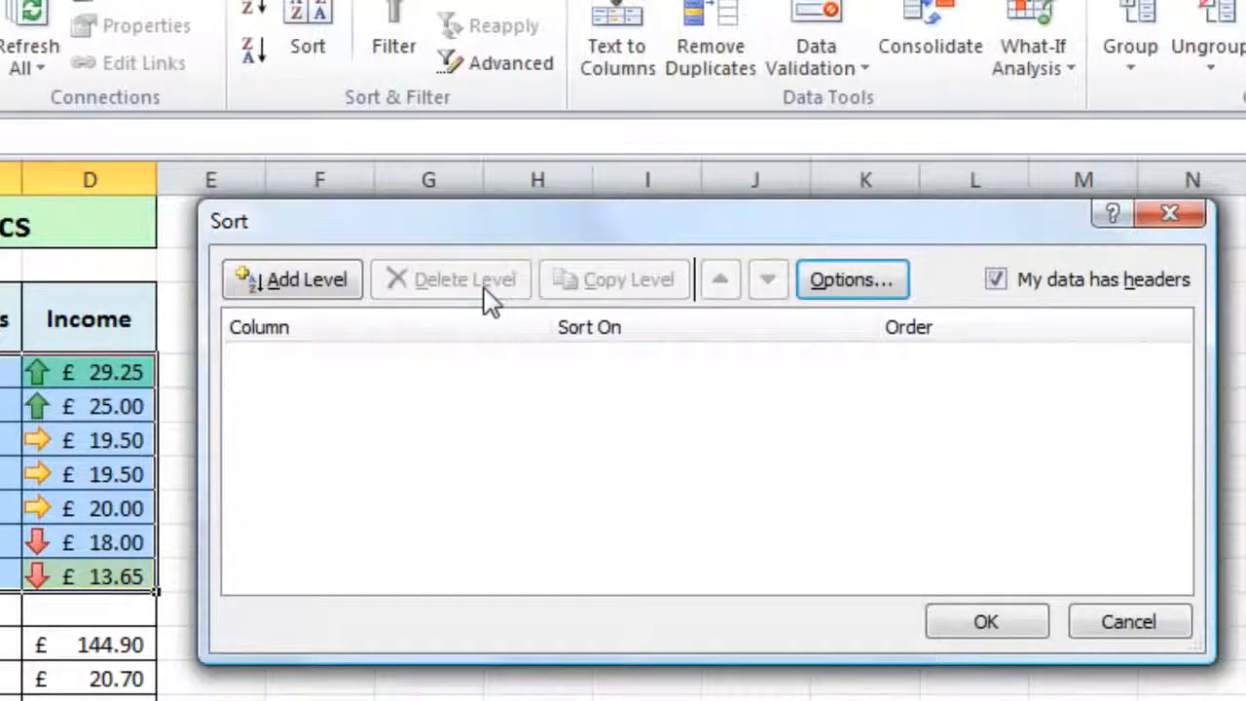
Add a sort level on Title by Cell Color with the light olive green On Top, and apply the sort
{"action": "left_click", "coordinate": [283, 290]}
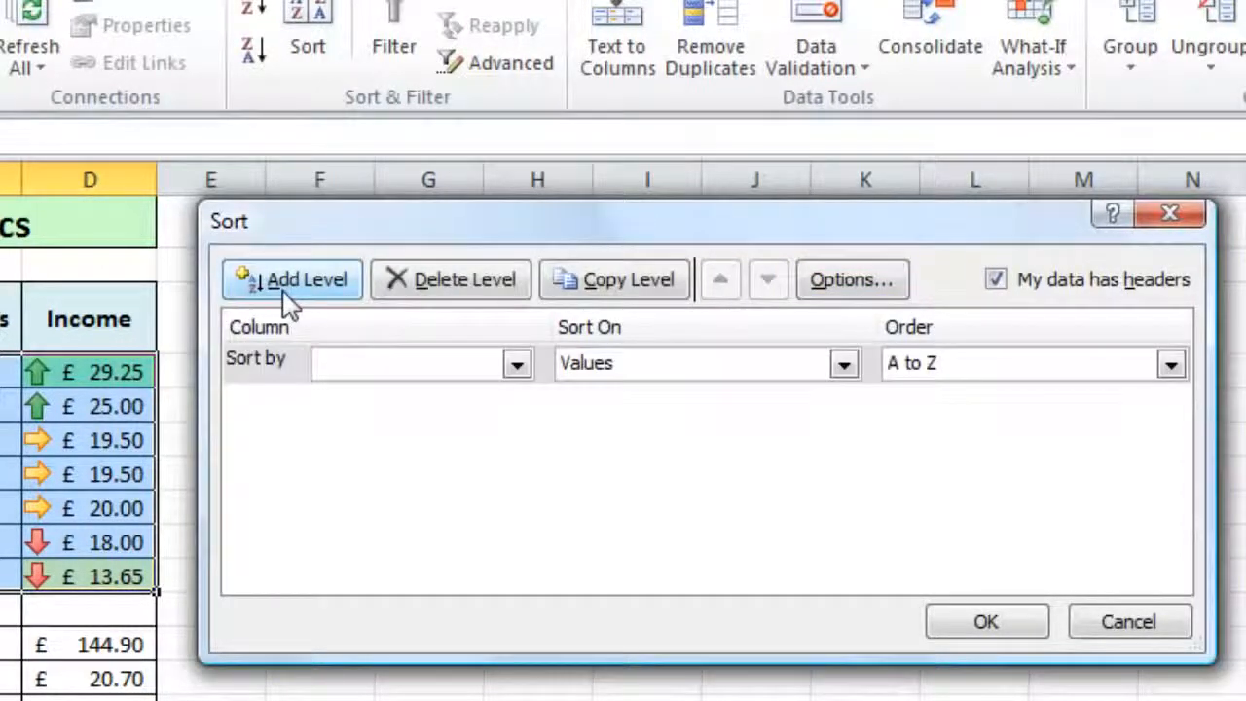
{"action": "left_click", "coordinate": [517, 366]}
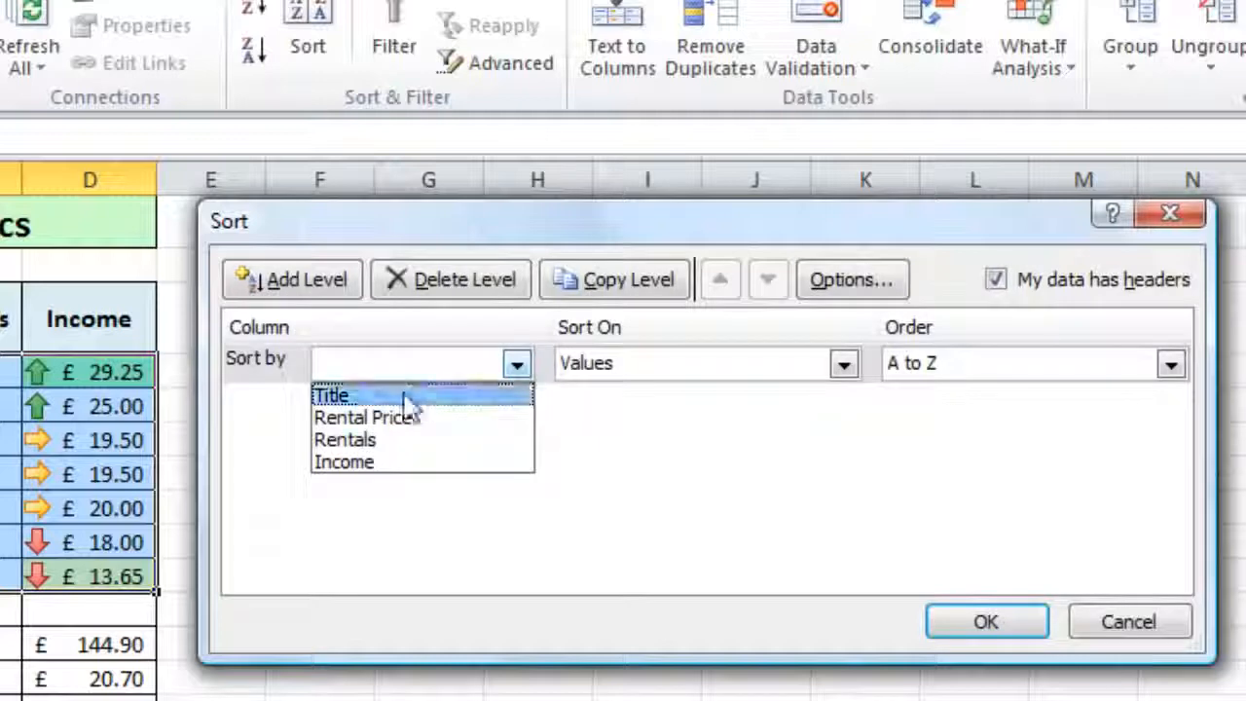
{"action": "left_click", "coordinate": [405, 397]}
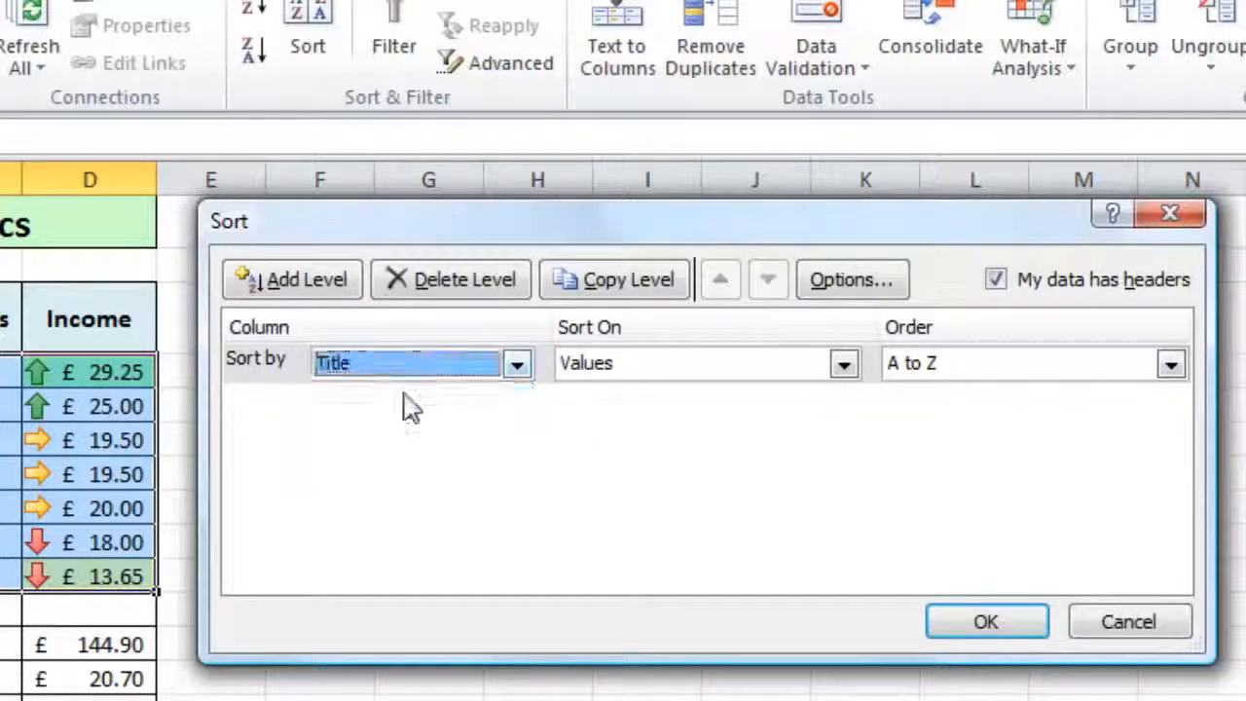
{"action": "left_click", "coordinate": [833, 375]}
{"action": "left_click", "coordinate": [686, 418]}
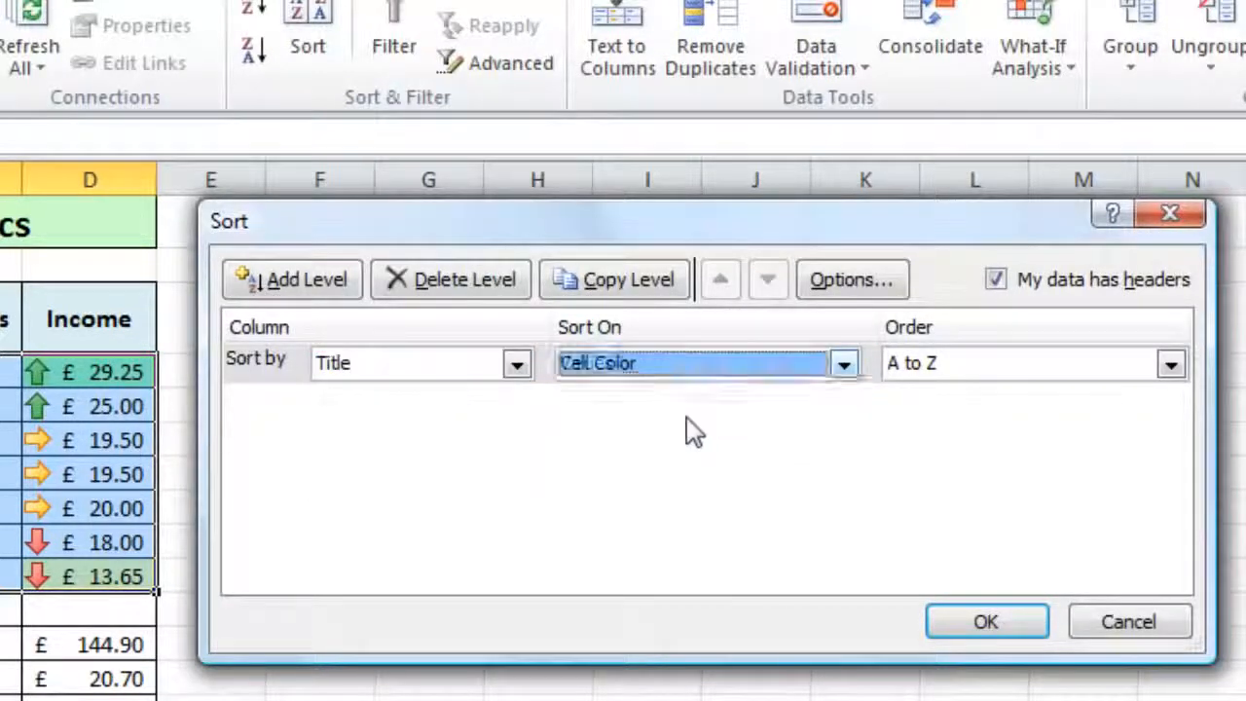
{"action": "left_click", "coordinate": [1017, 368]}
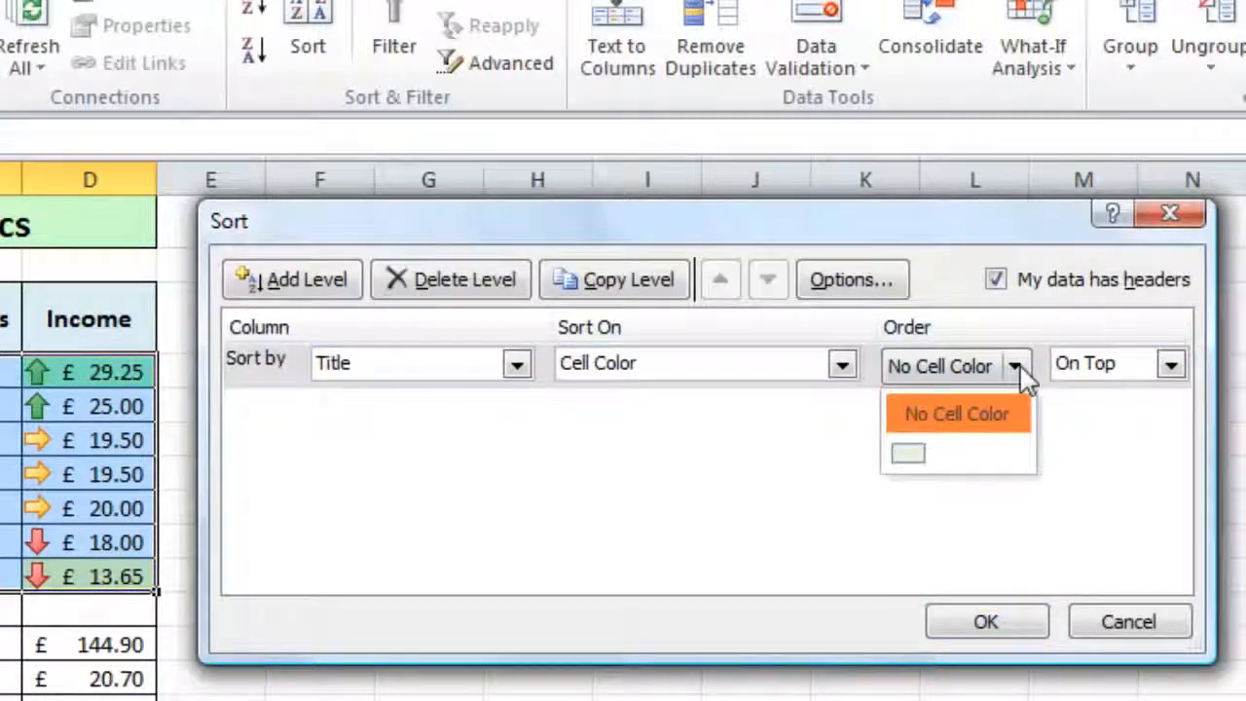
{"action": "left_click", "coordinate": [908, 453]}
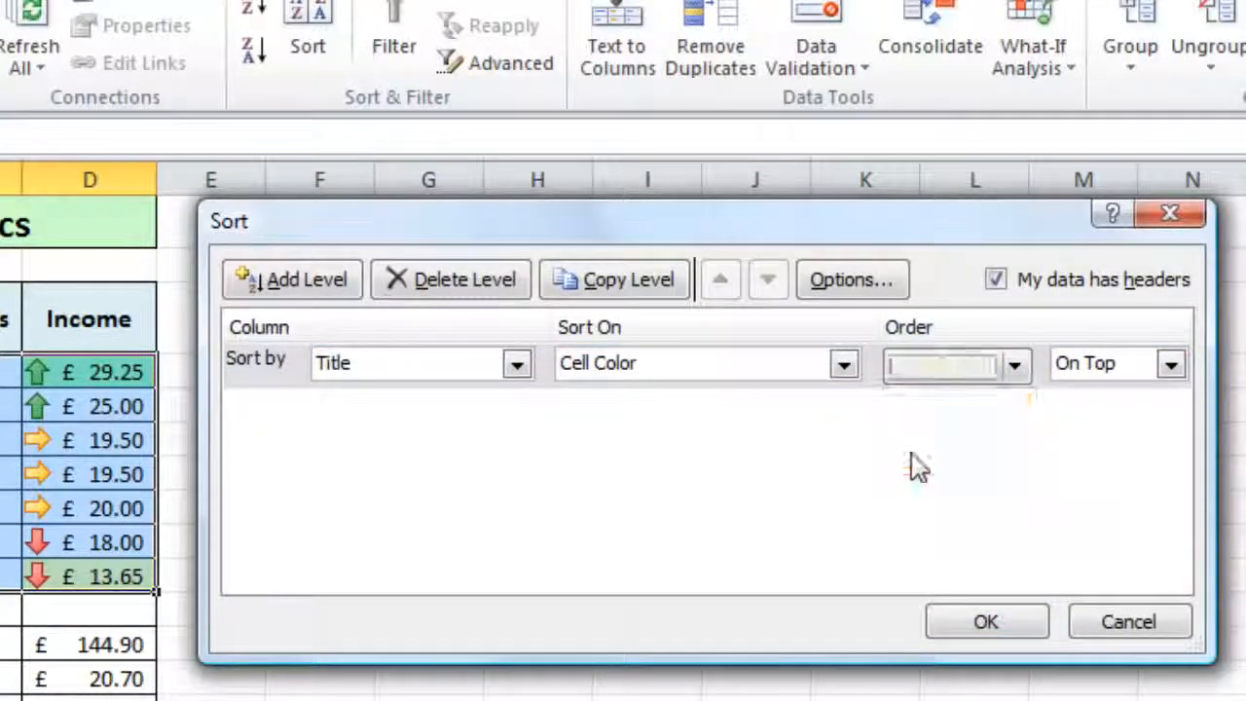
{"action": "left_click", "coordinate": [986, 623]}
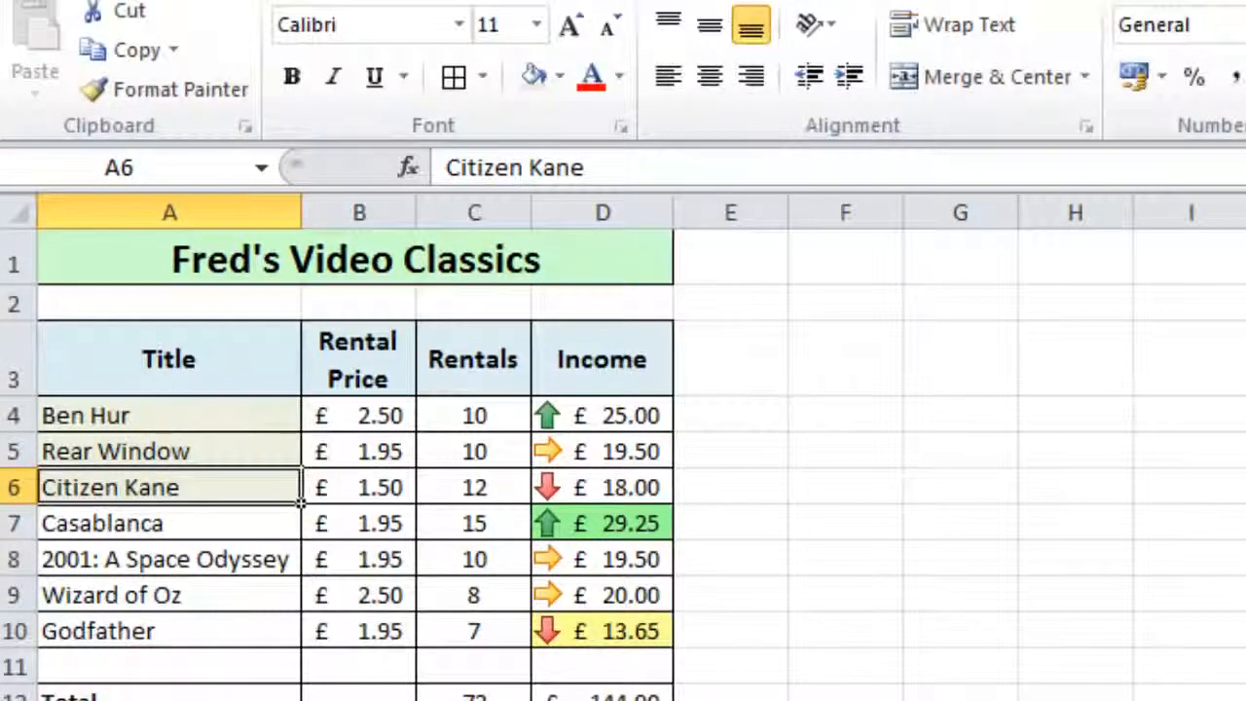
Start a new conditional formatting rule for Likes cells B4:B11 on the customer list sheet, using "Format only cells that contain"
{"action": "key", "text": "ctrl+Page_Down"}
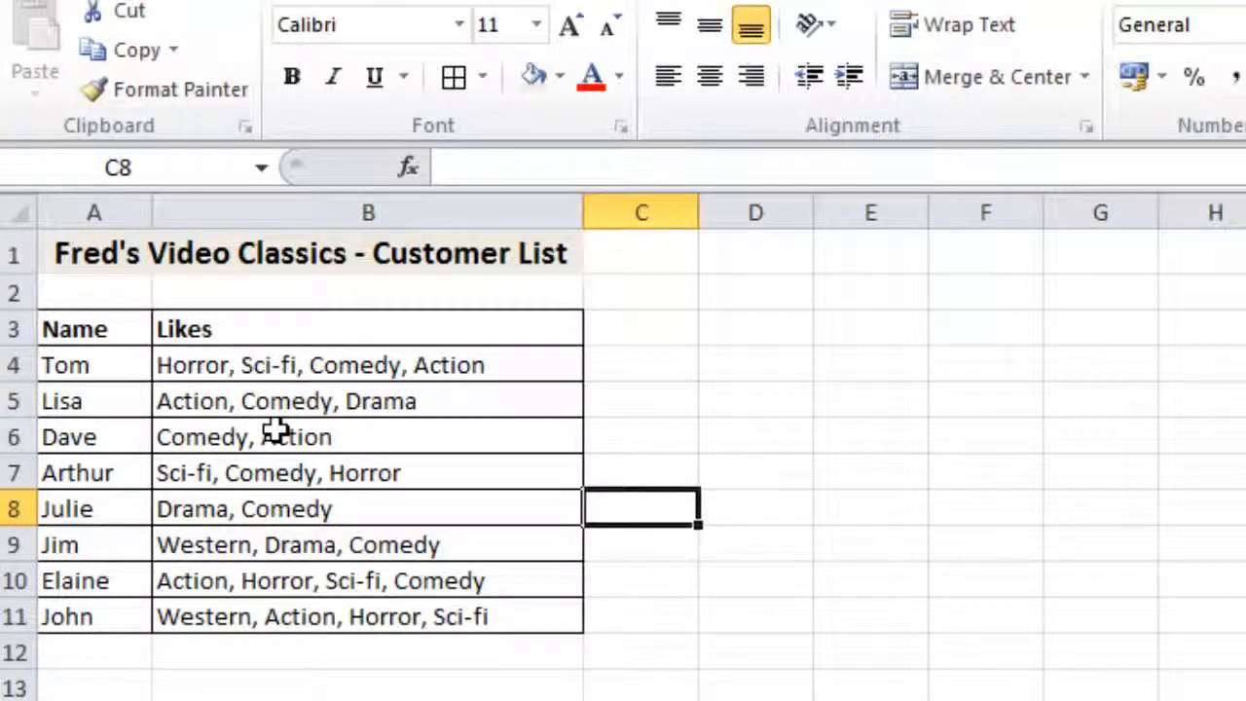
{"action": "left_click", "coordinate": [214, 363]}
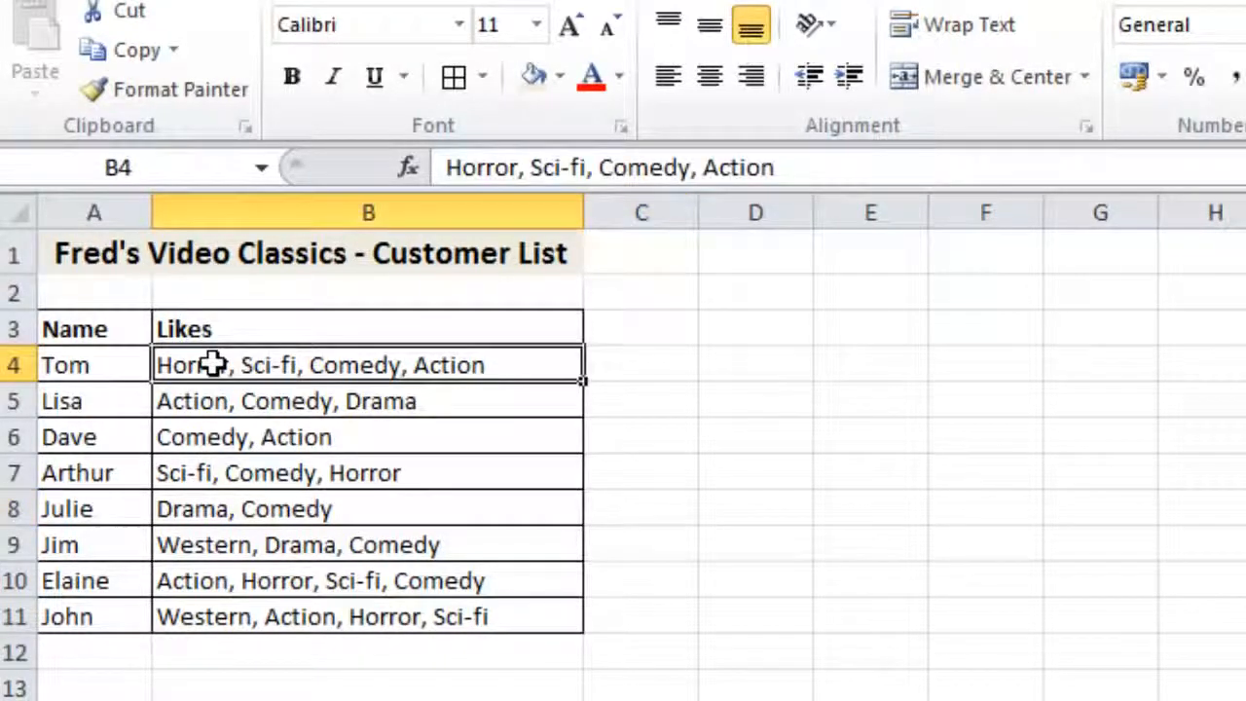
{"action": "left_click_drag", "start_coordinate": [214, 364], "coordinate": [236, 601]}
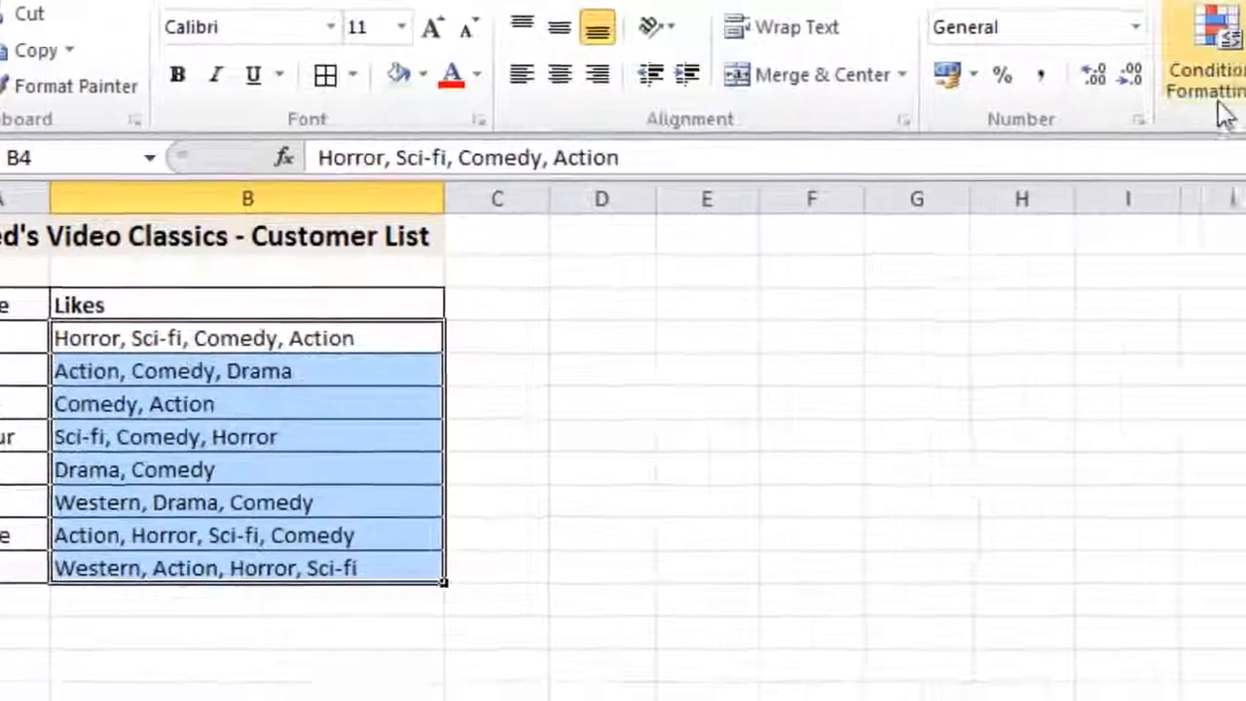
{"action": "left_click", "coordinate": [1217, 97]}
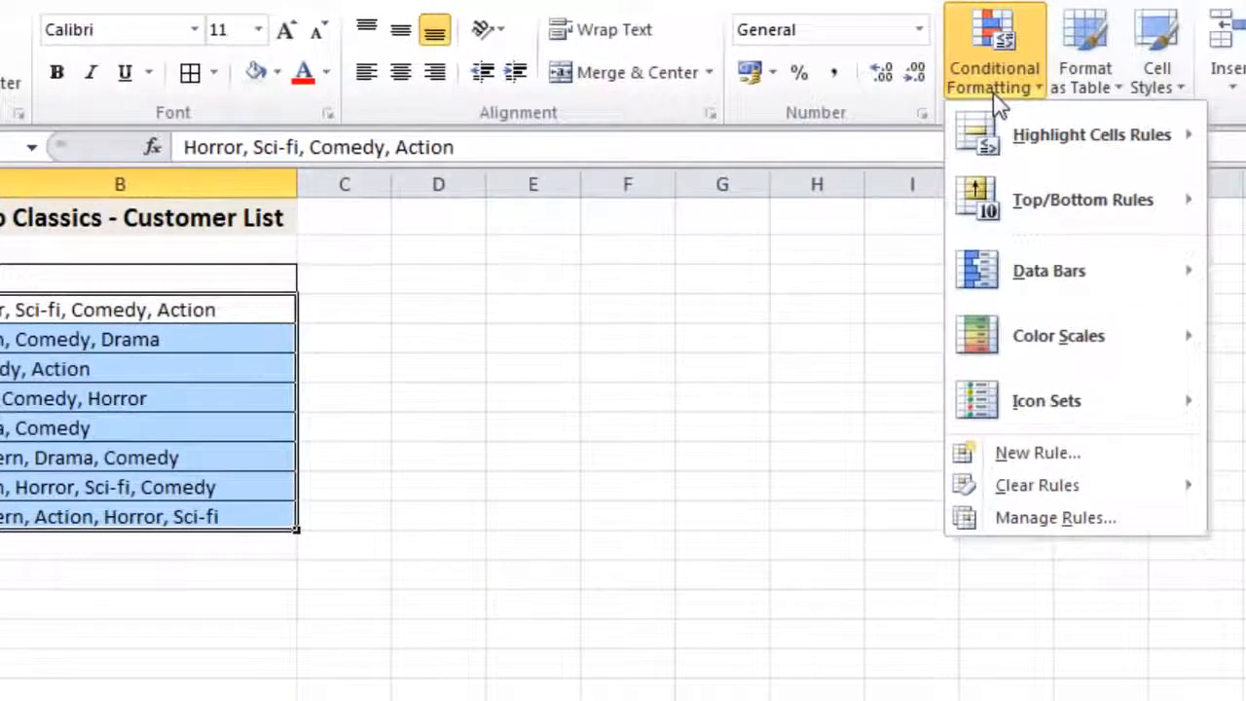
{"action": "left_click", "coordinate": [1010, 460]}
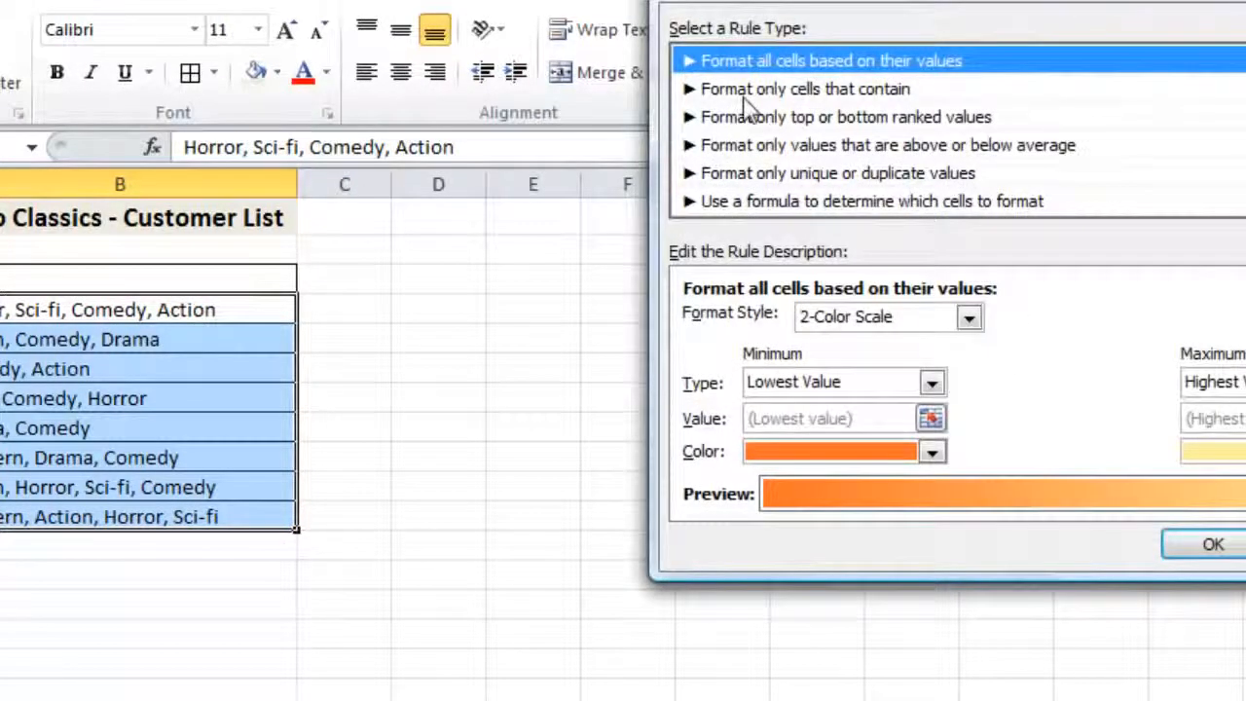
{"action": "left_click", "coordinate": [764, 90]}
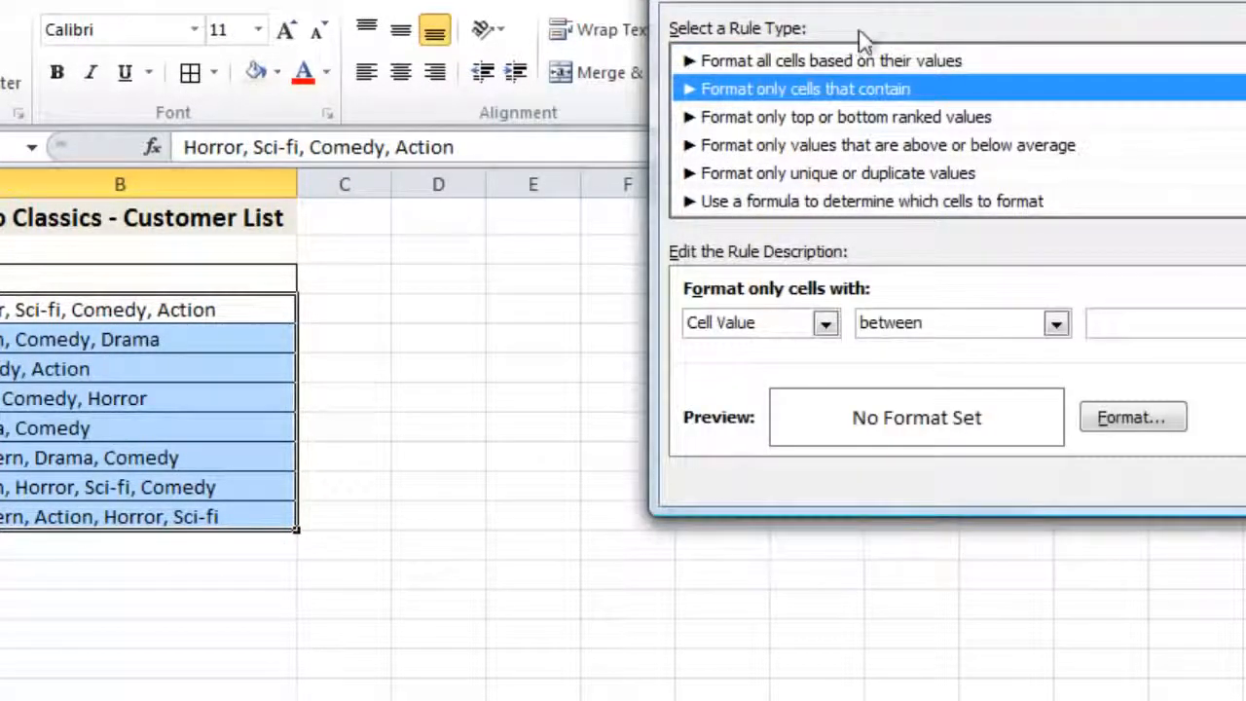
{"action": "left_click_drag", "start_coordinate": [959, 5], "coordinate": [689, 70]}
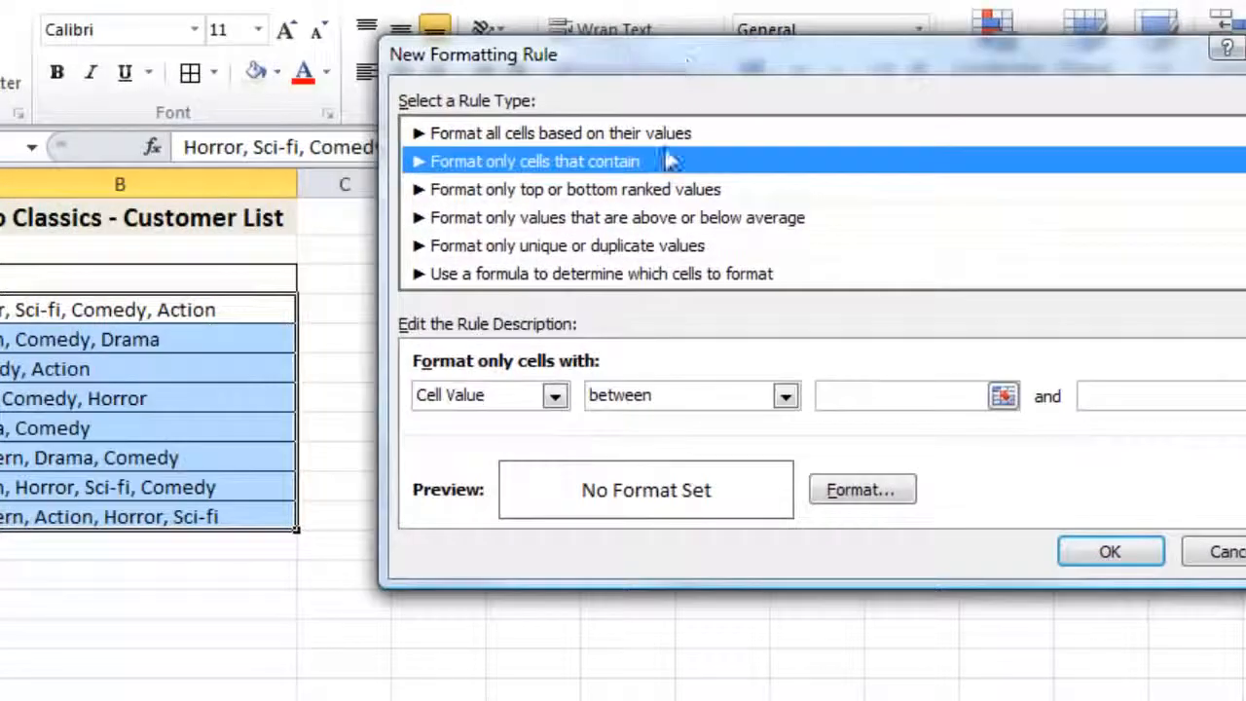
Set the rule's condition to Specific Text containing "Action"
{"action": "left_click", "coordinate": [554, 397]}
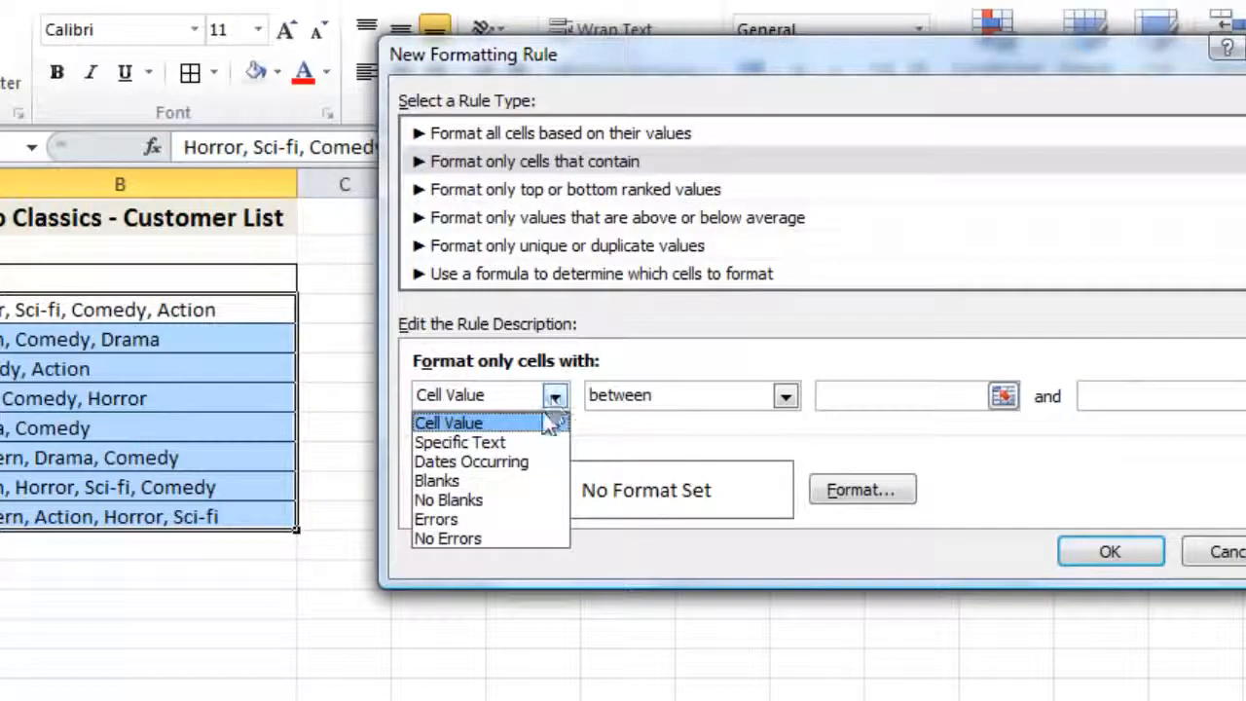
{"action": "left_click", "coordinate": [457, 442]}
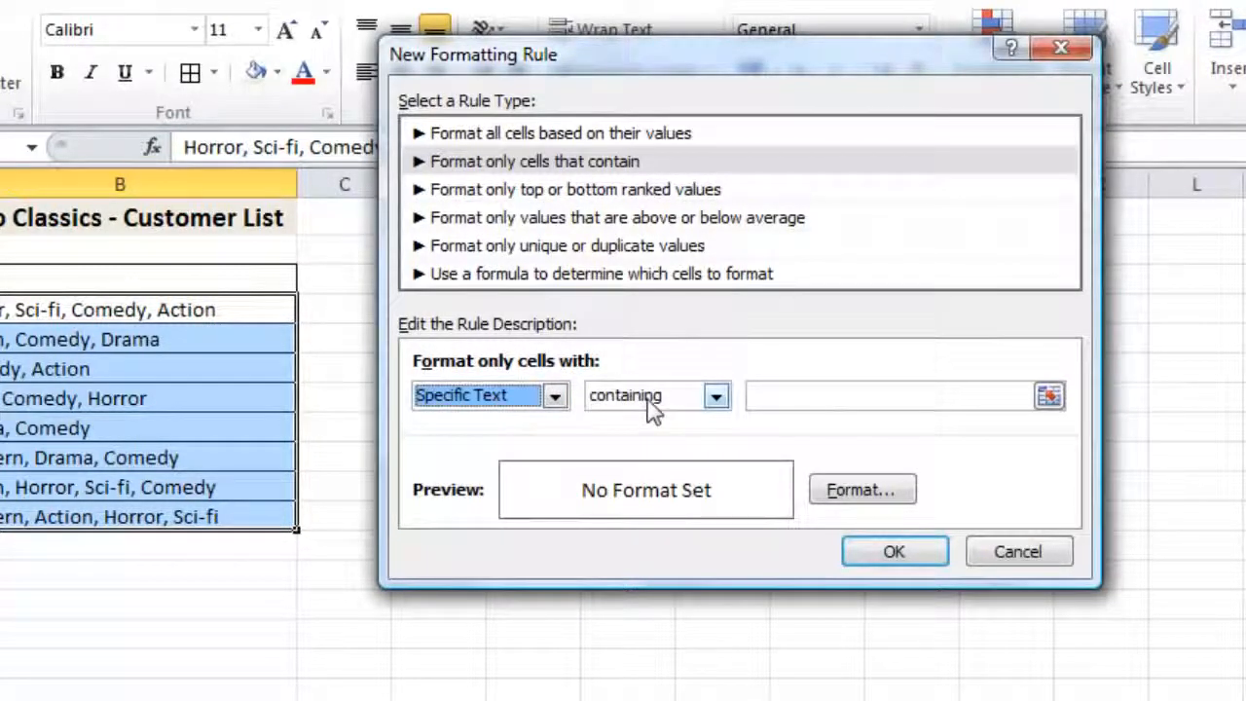
{"action": "left_click", "coordinate": [820, 393]}
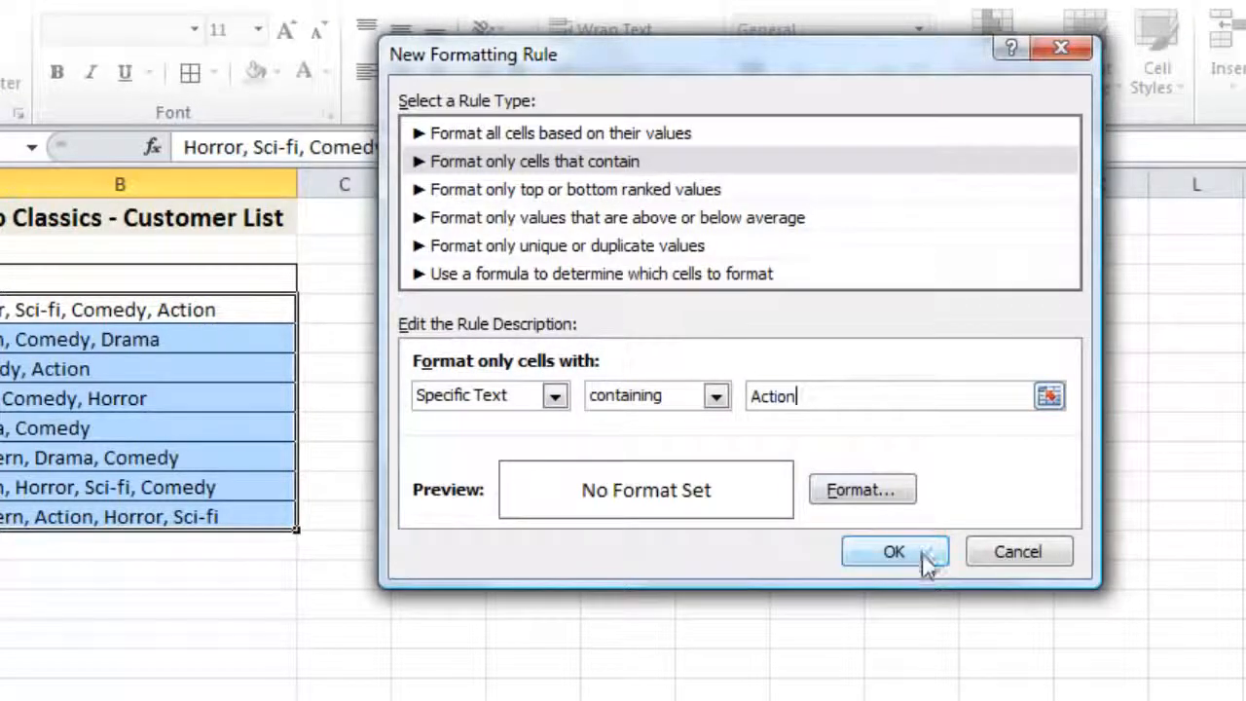
Give the Action rule a pale blue background fill and apply it to the Likes cells
{"action": "left_click", "coordinate": [833, 490]}
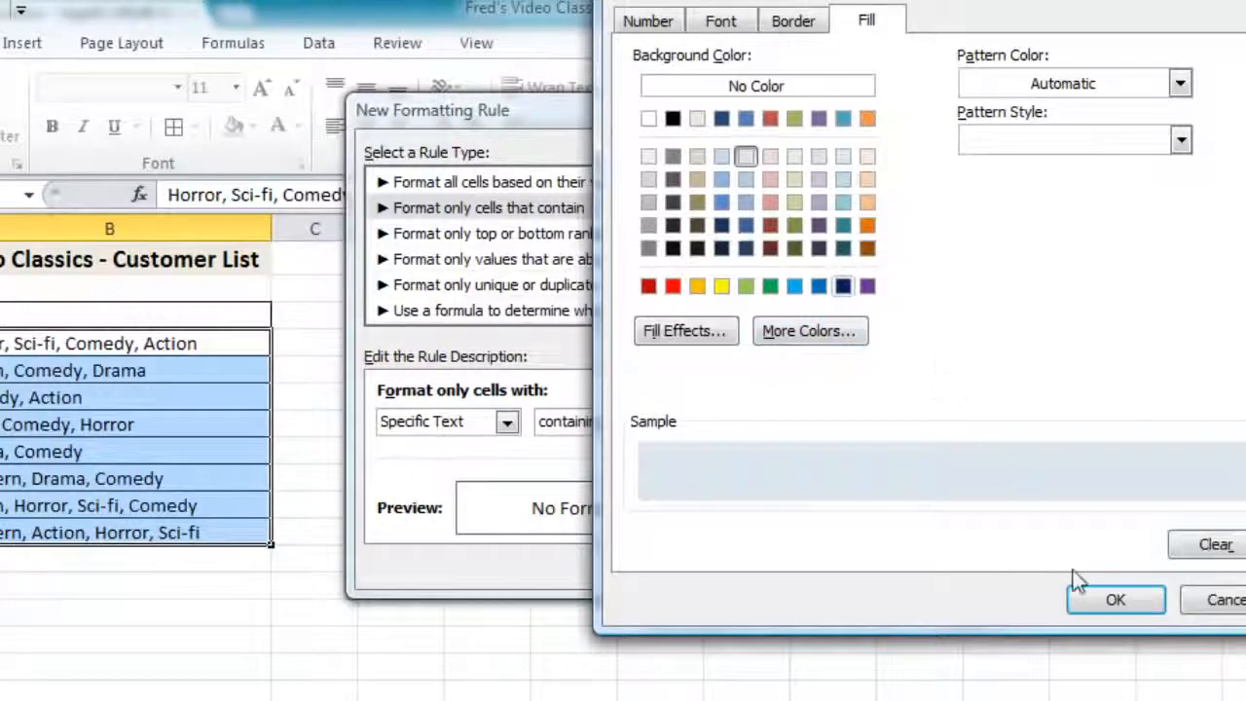
{"action": "left_click", "coordinate": [1106, 597]}
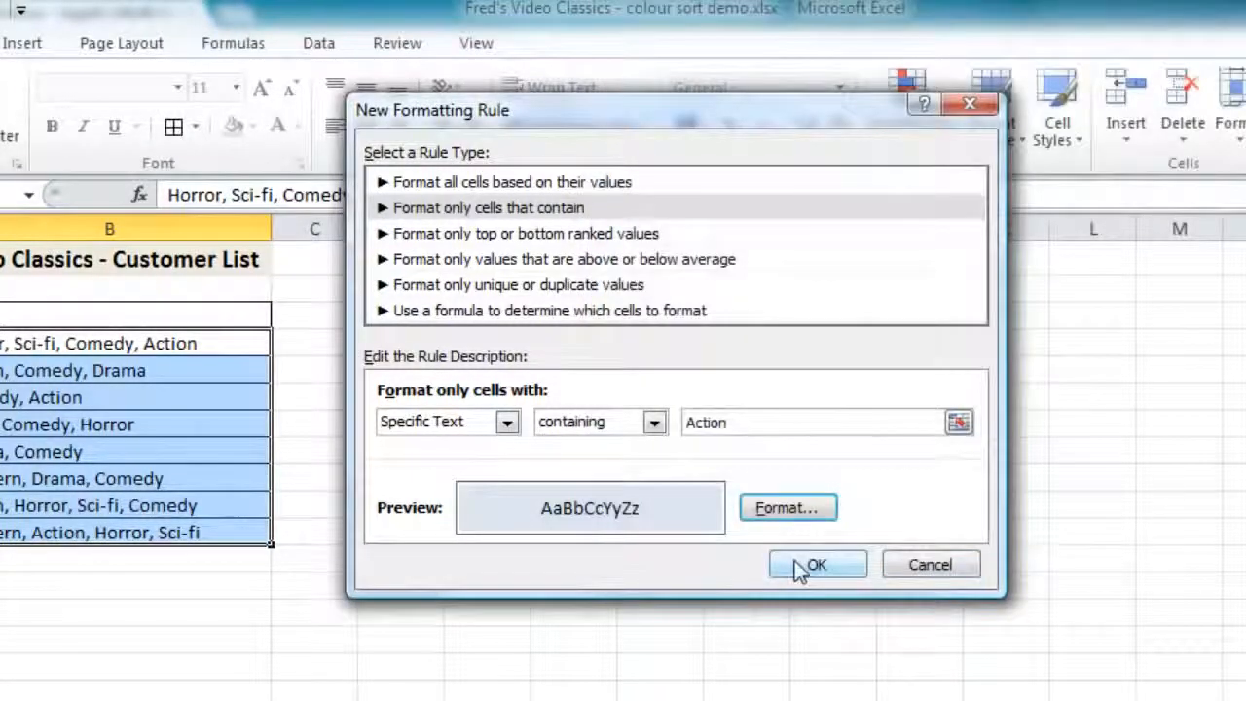
{"action": "left_click", "coordinate": [814, 565]}
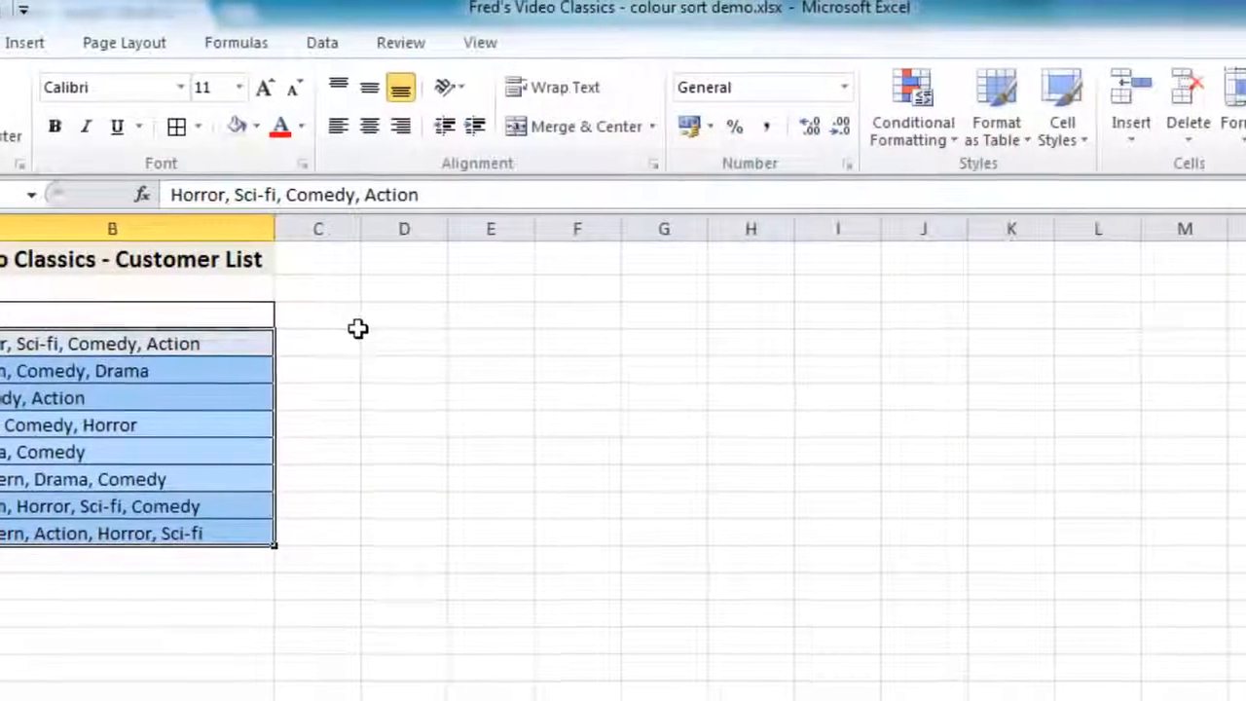
{"action": "left_click", "coordinate": [351, 324]}
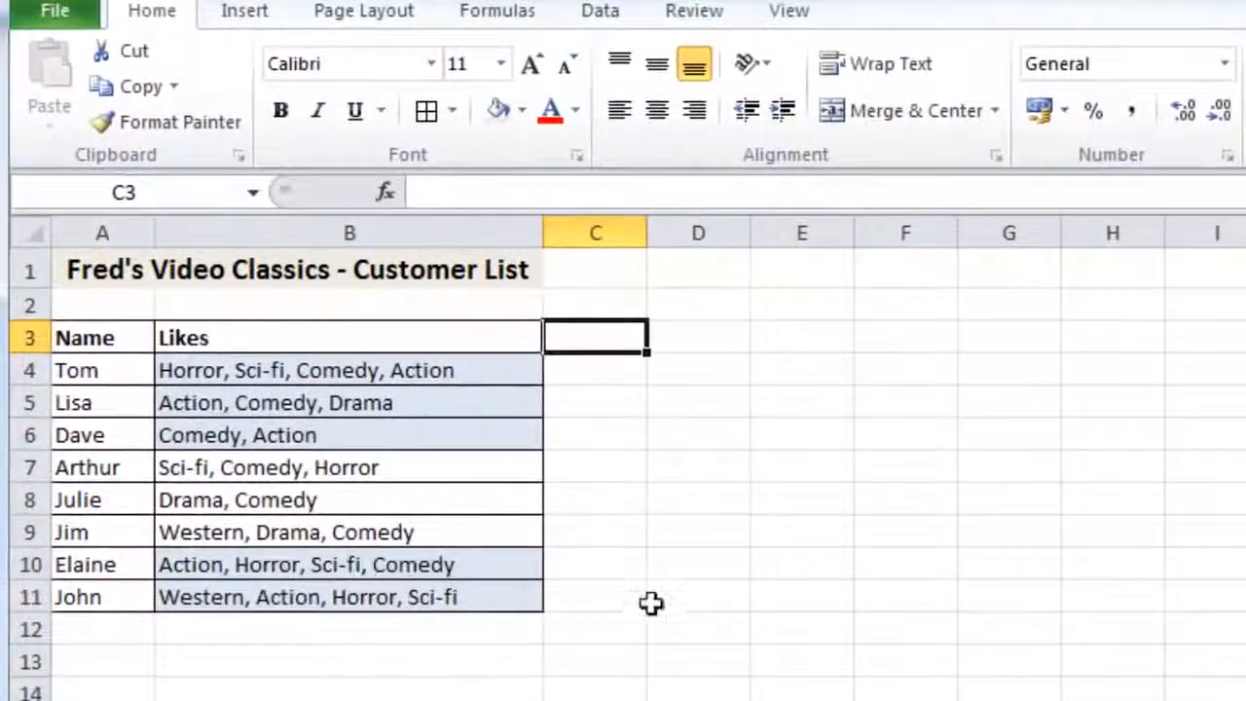
Sort the customer list on Likes by Cell Color with the pale blue On Top
{"action": "left_click", "coordinate": [281, 435]}
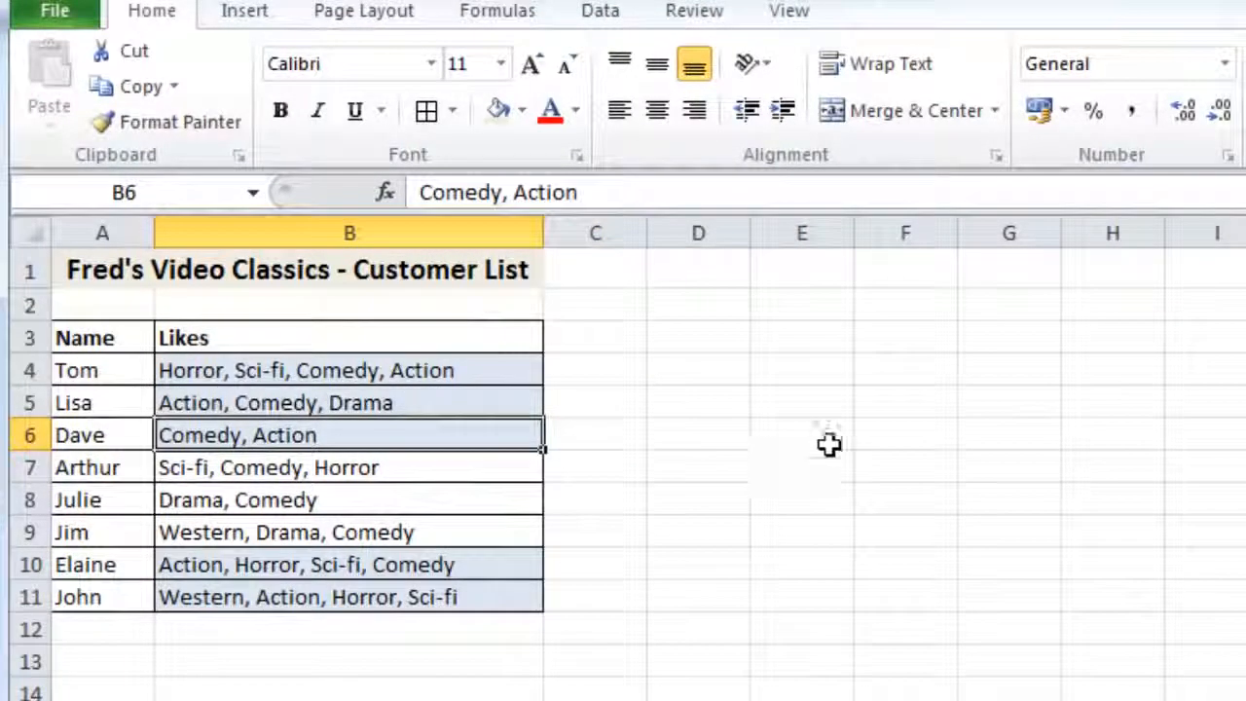
{"action": "left_click", "coordinate": [614, 14]}
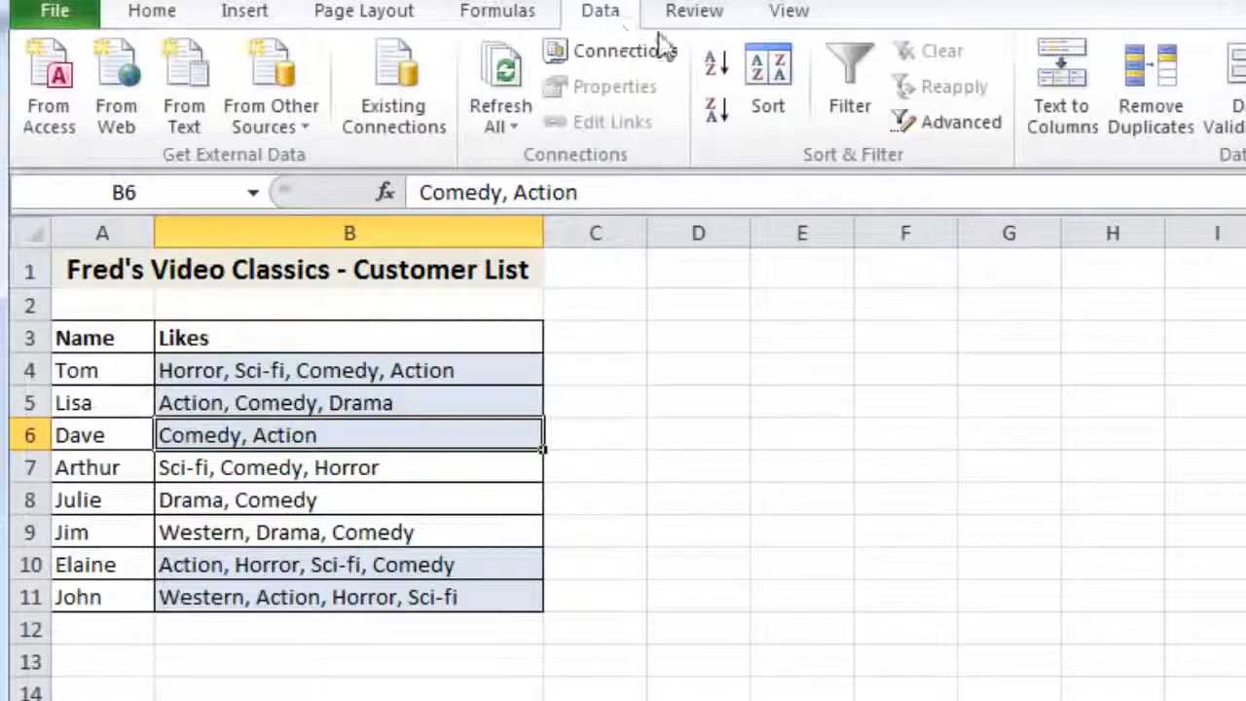
{"action": "left_click", "coordinate": [759, 76]}
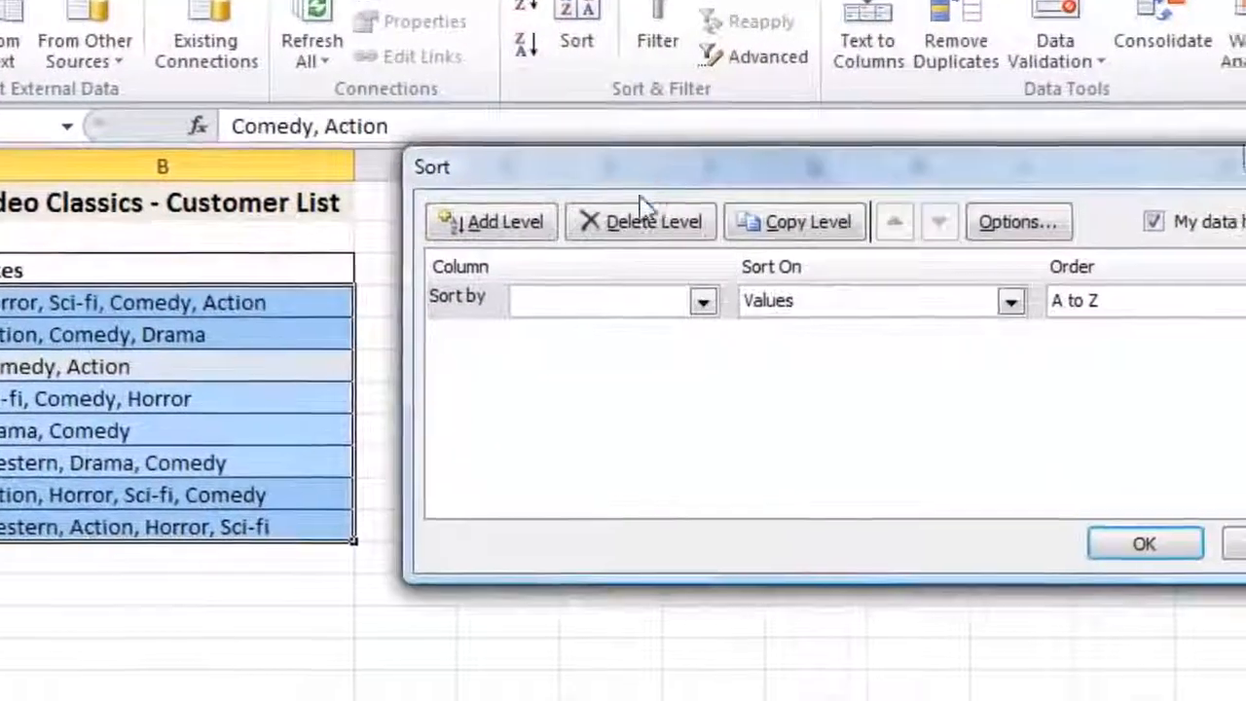
{"action": "left_click", "coordinate": [702, 301]}
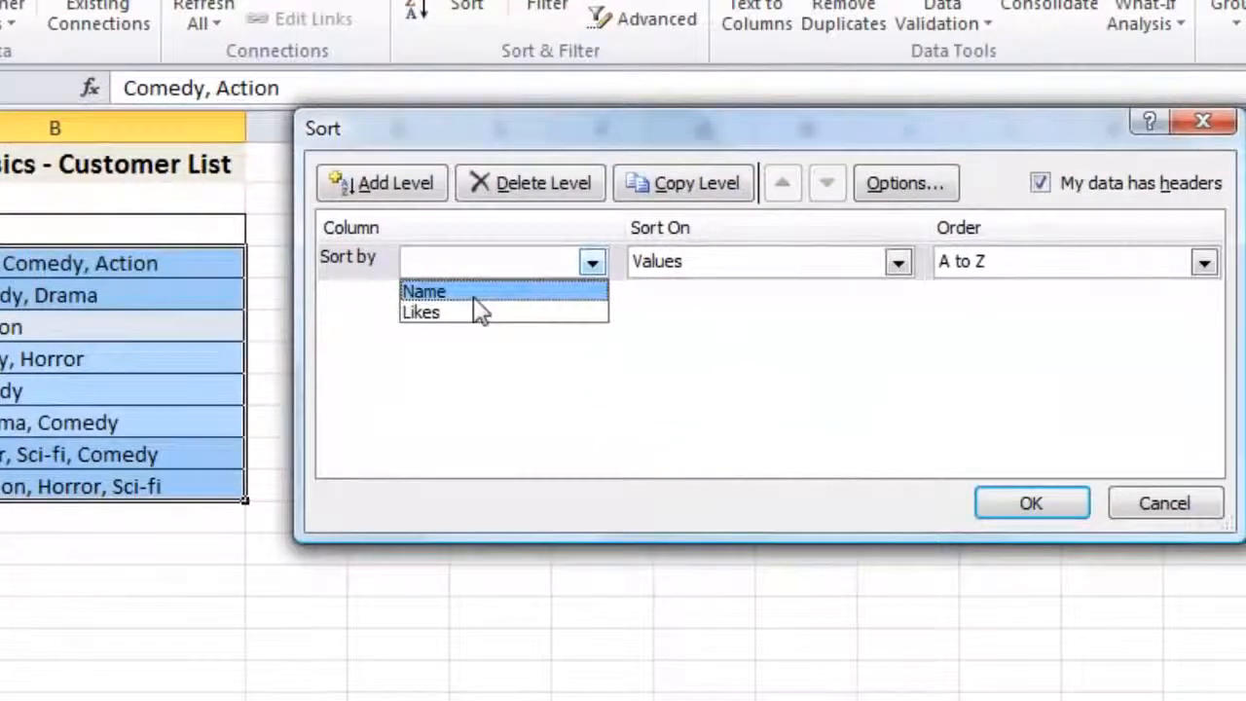
{"action": "left_click", "coordinate": [480, 312]}
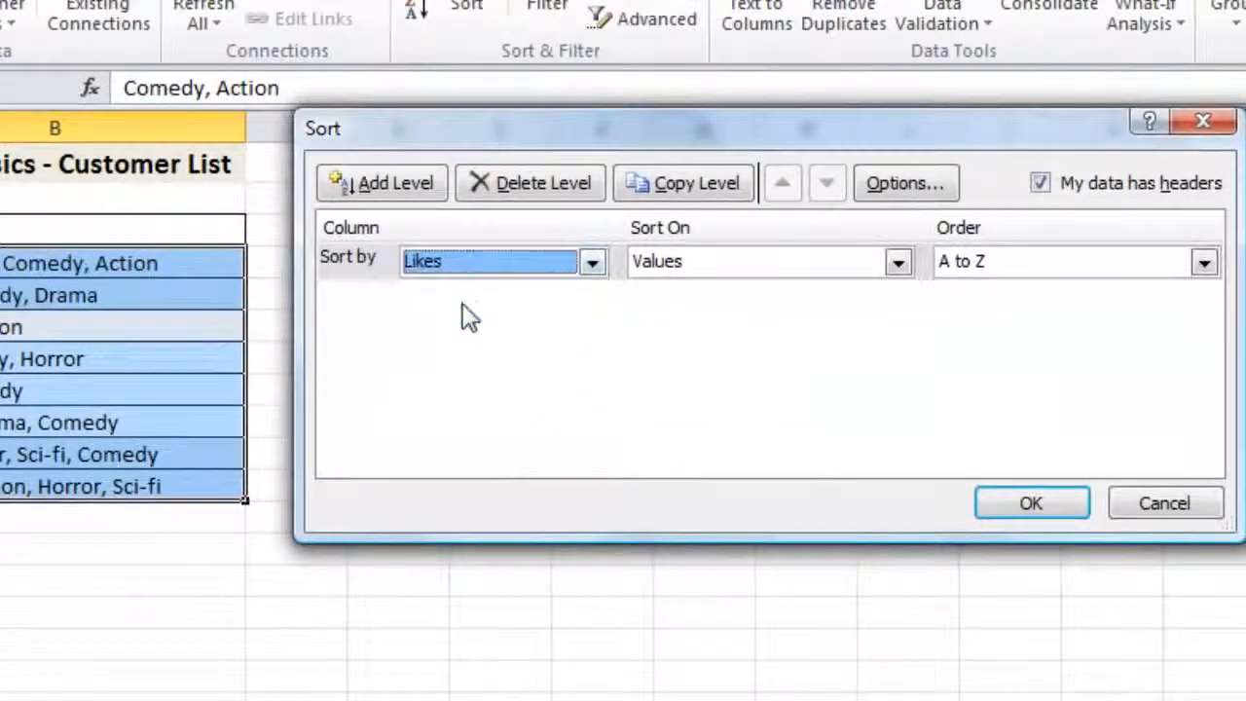
{"action": "left_click", "coordinate": [890, 273]}
{"action": "left_click", "coordinate": [709, 325]}
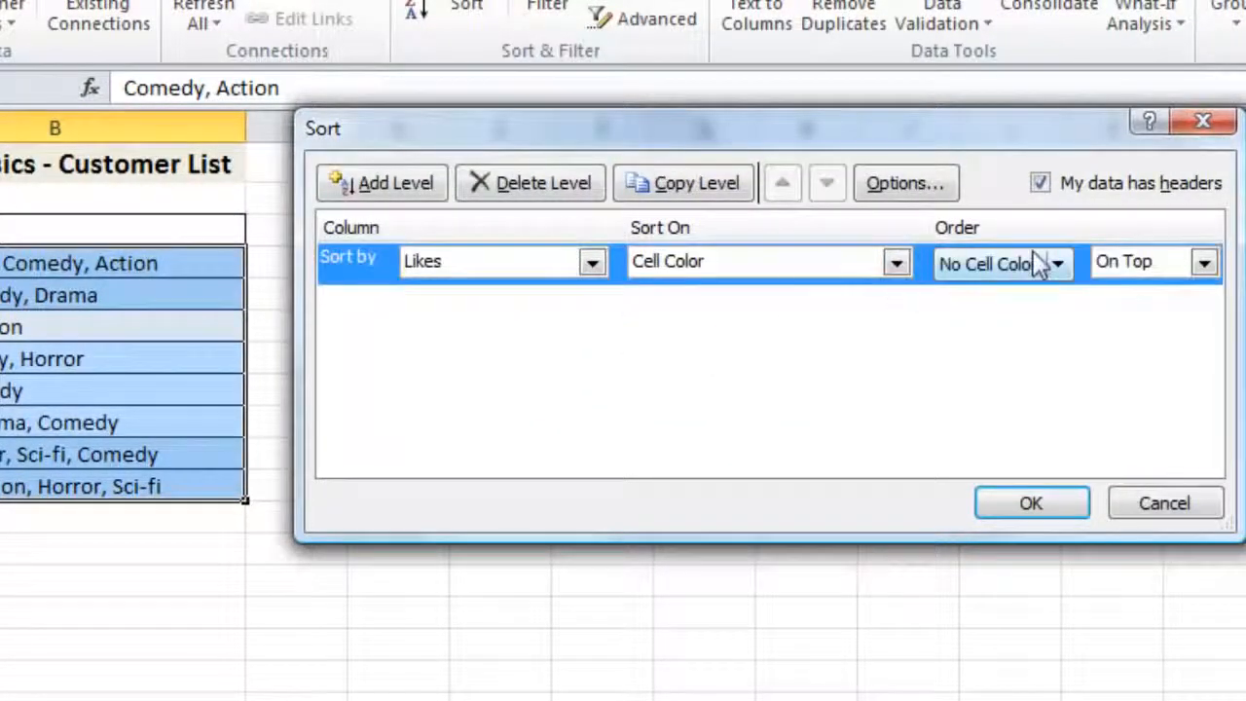
{"action": "left_click", "coordinate": [1057, 264]}
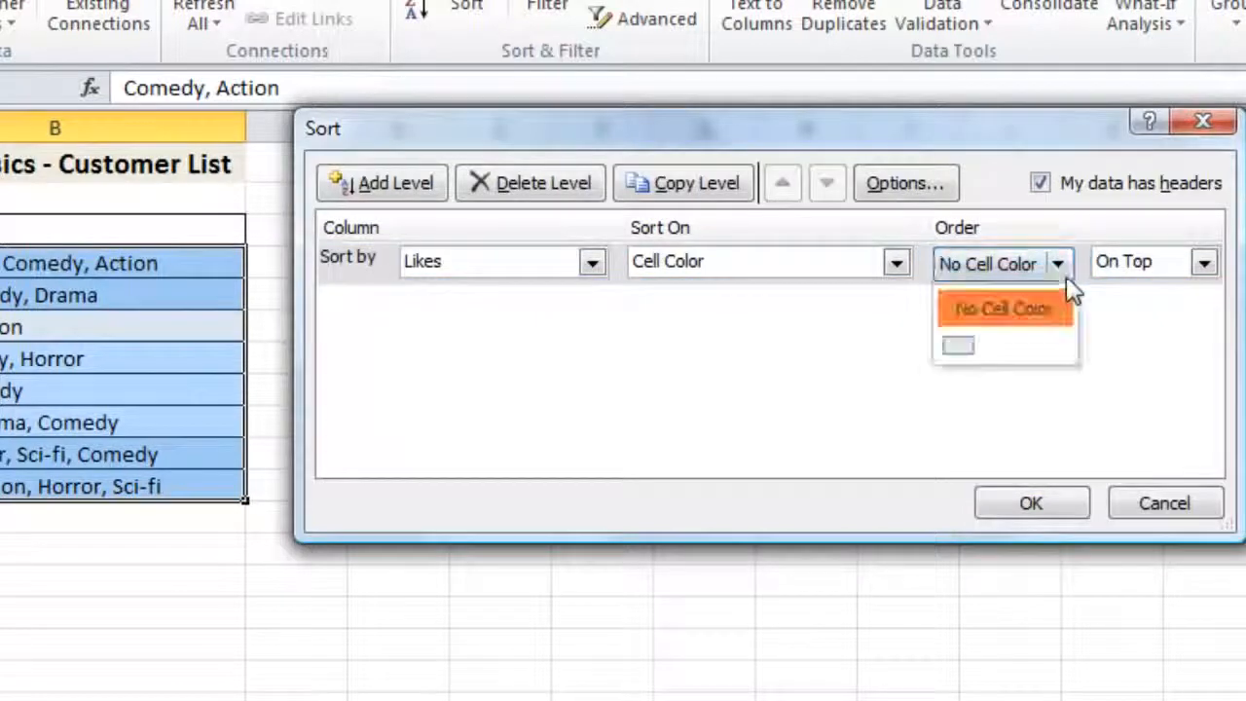
{"action": "left_click", "coordinate": [959, 346]}
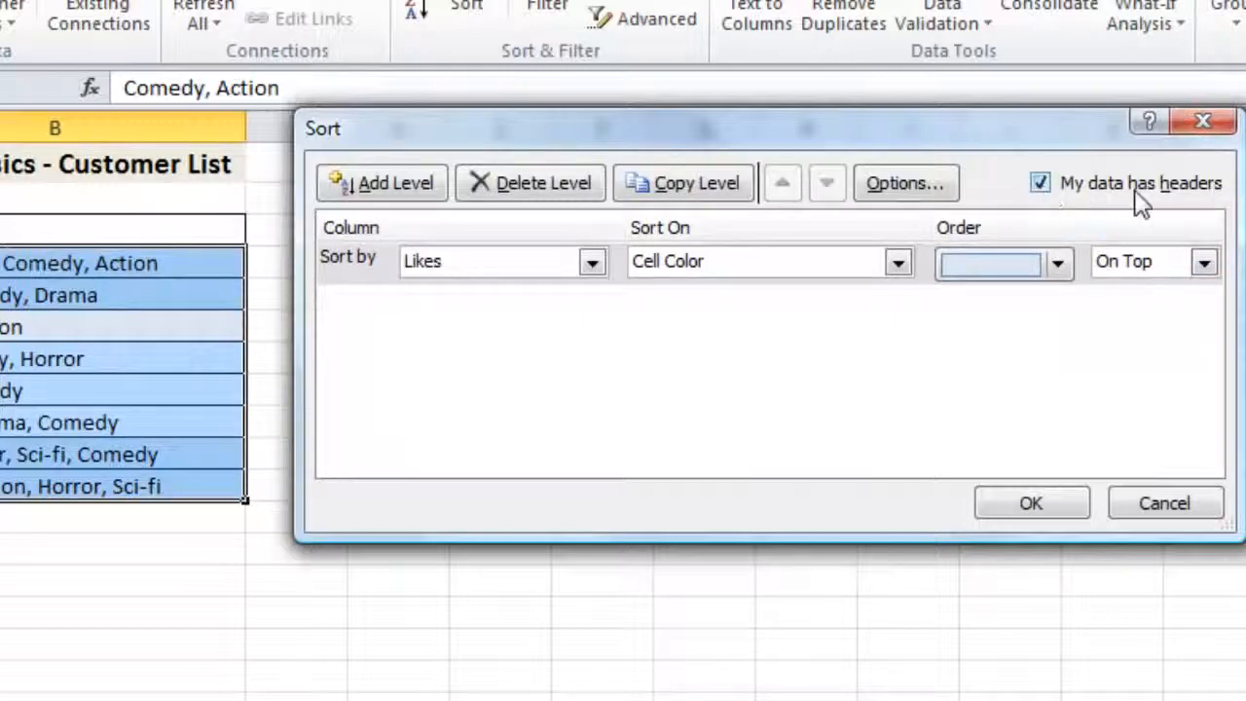
{"action": "left_click", "coordinate": [1039, 508]}
{"action": "left_click", "coordinate": [394, 479]}
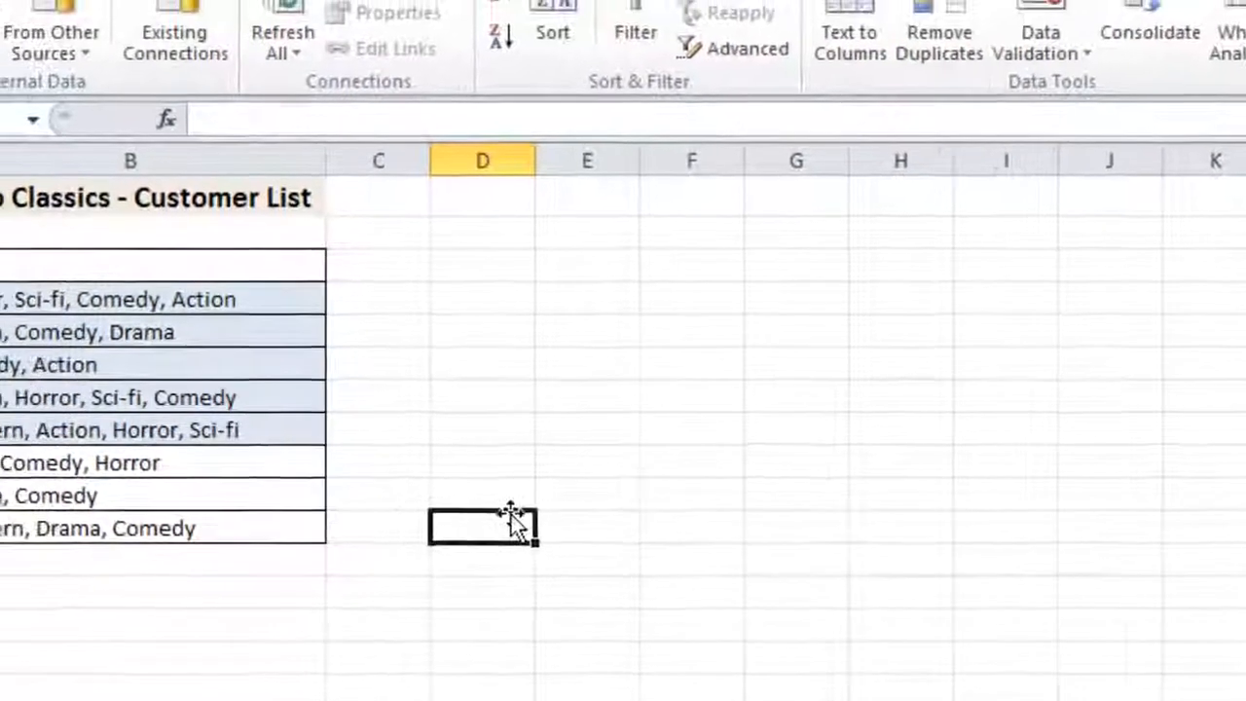